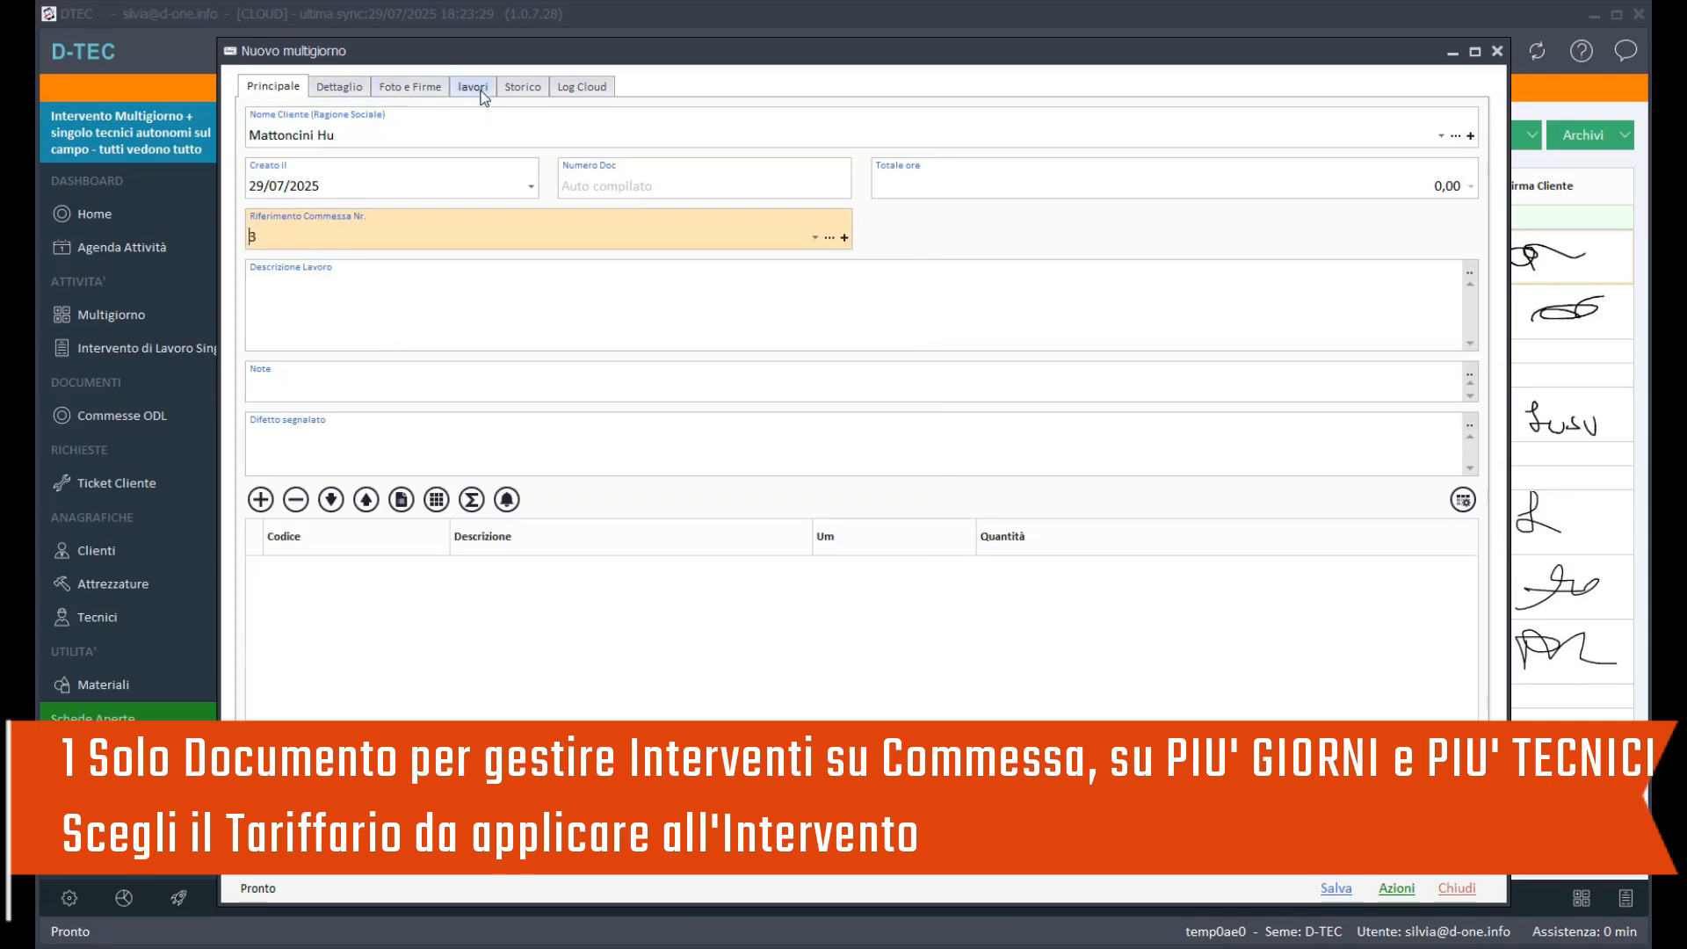
# Step: Add the material ART_06 Switch with a quantity of 2 to the new multi-day document
pyautogui.click(260, 499)
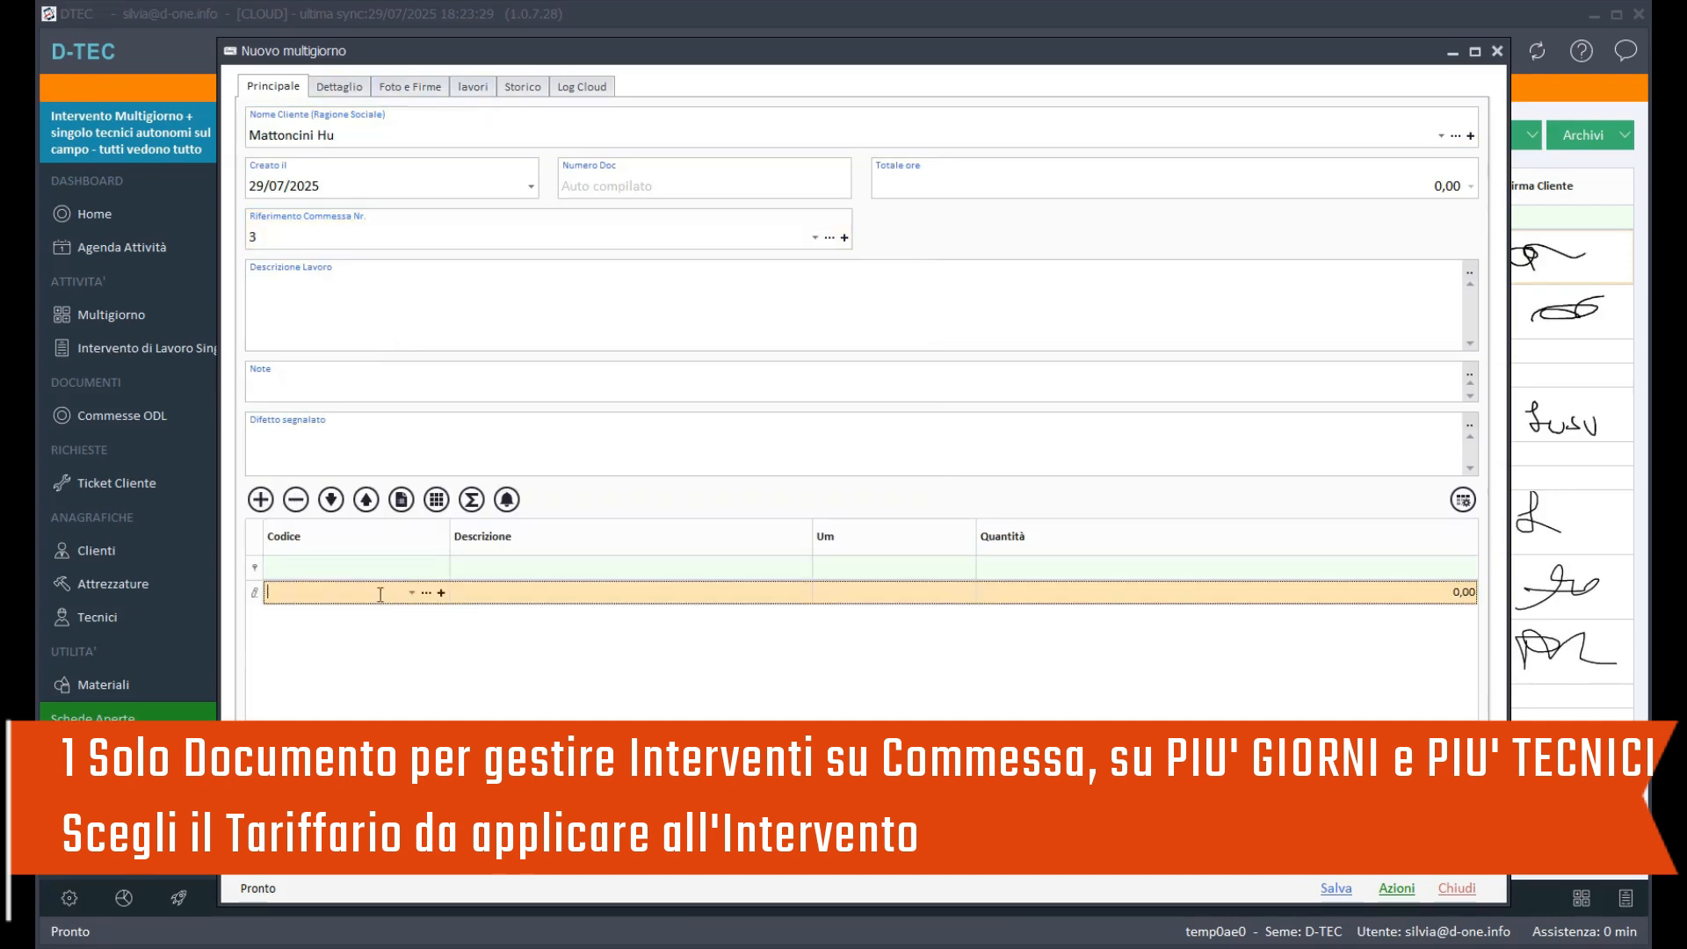
pyautogui.click(415, 601)
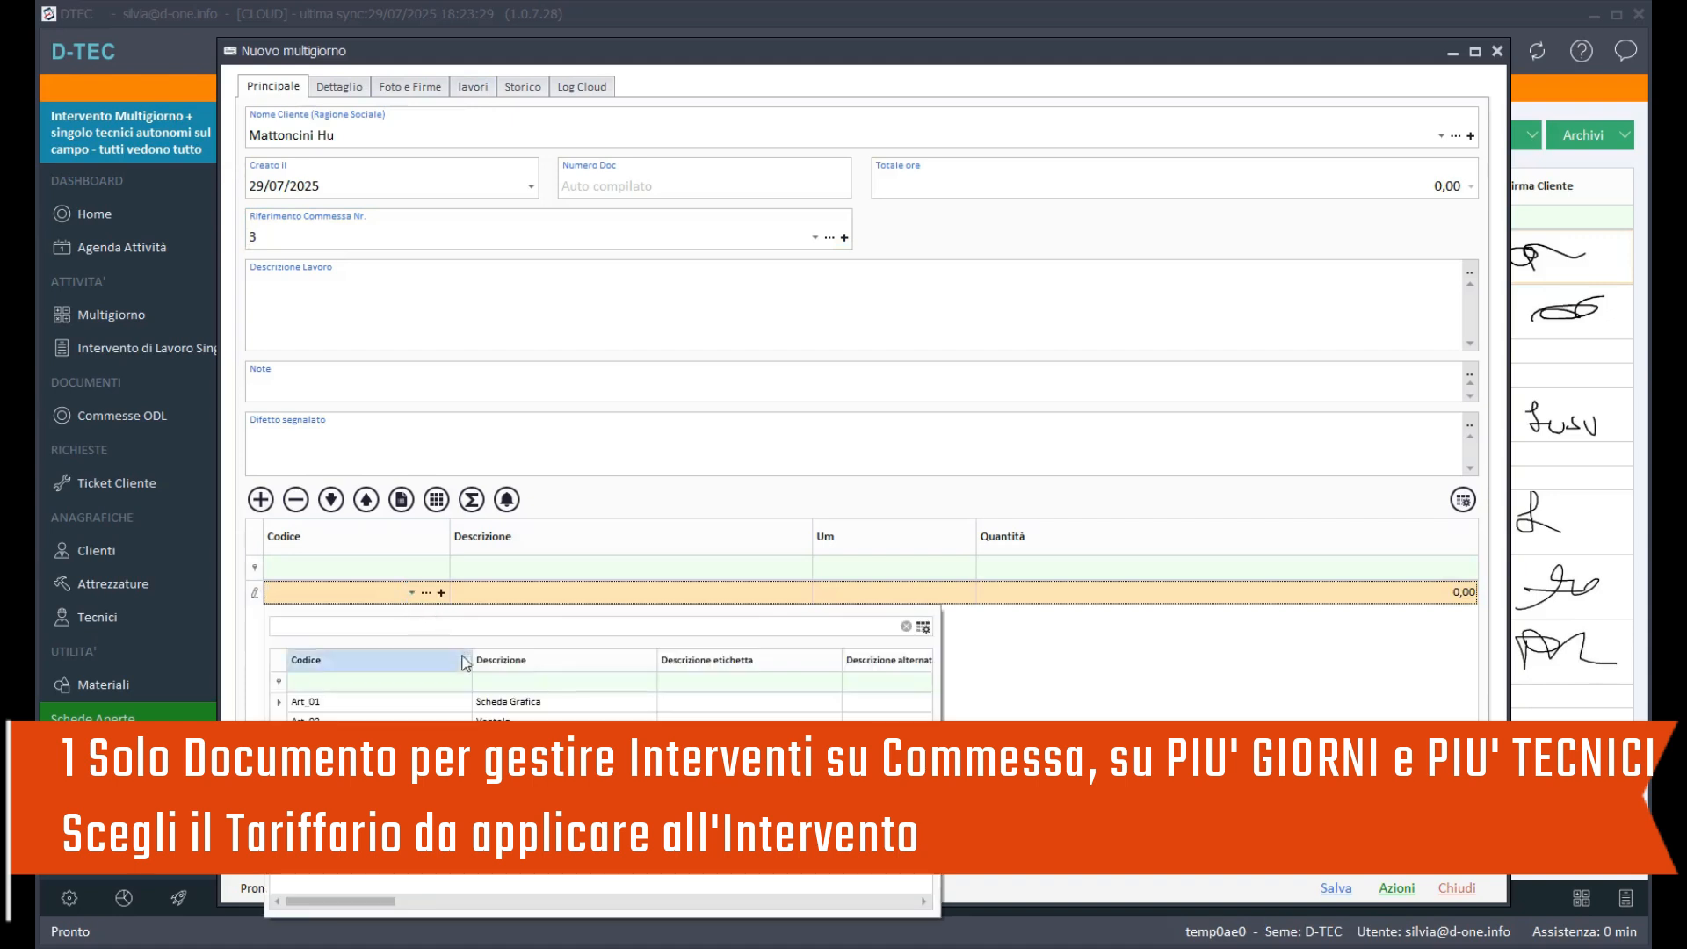
pyautogui.click(308, 806)
pyautogui.click(1463, 593)
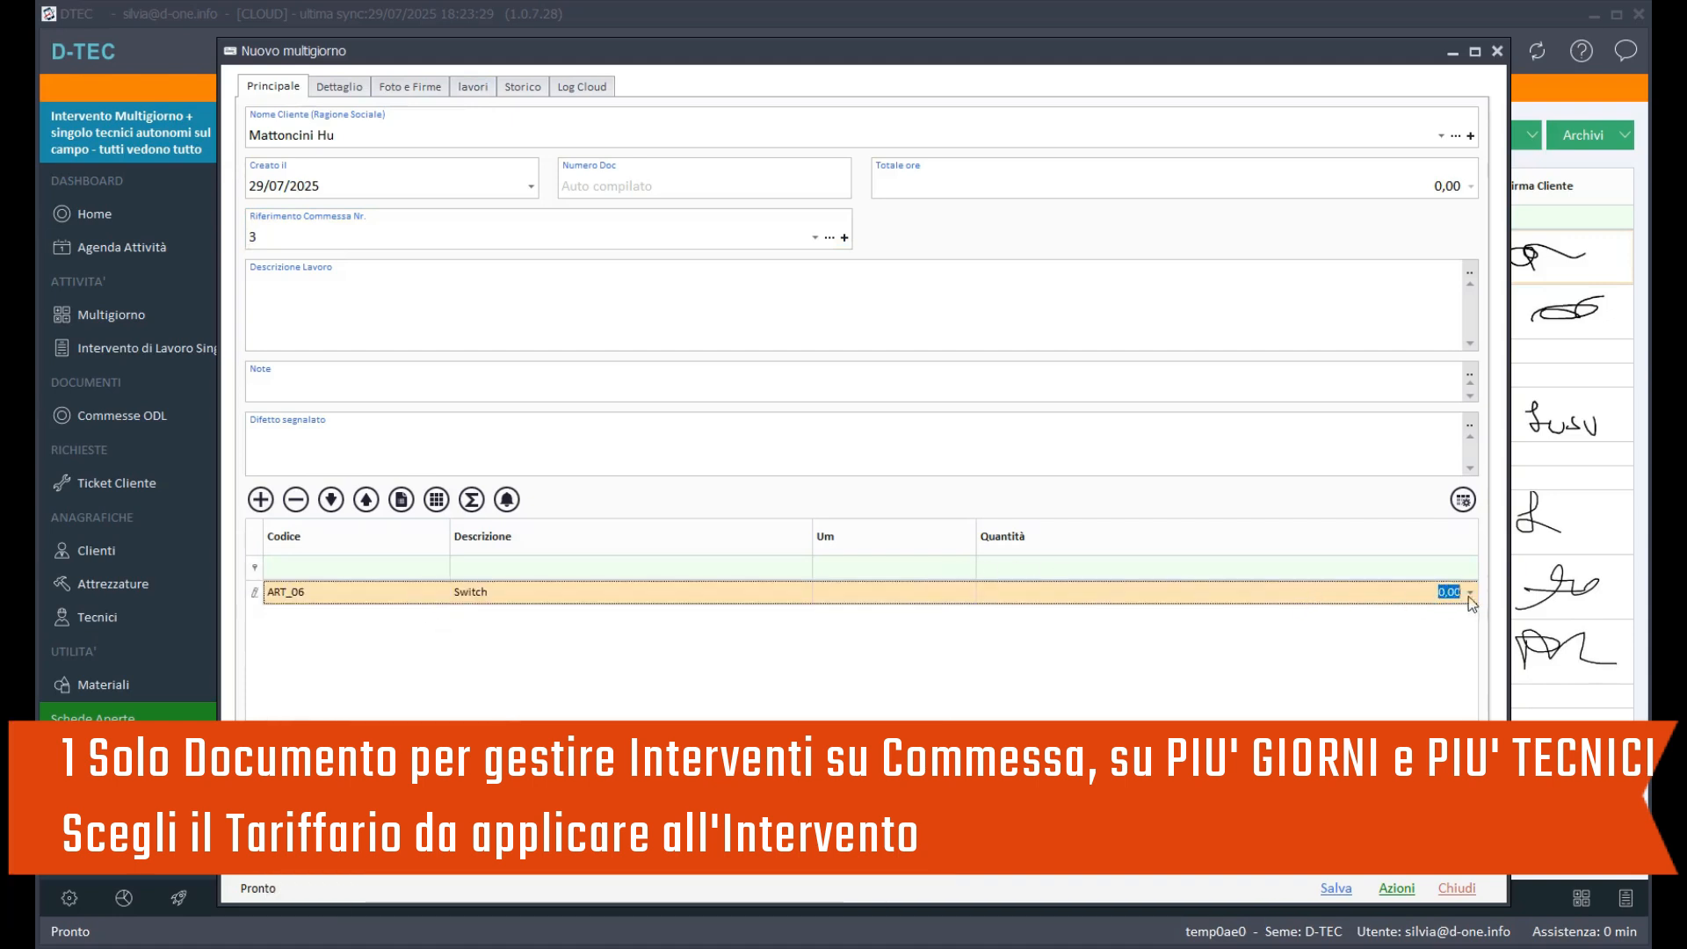
pyautogui.write('2')
pyautogui.press('Return')
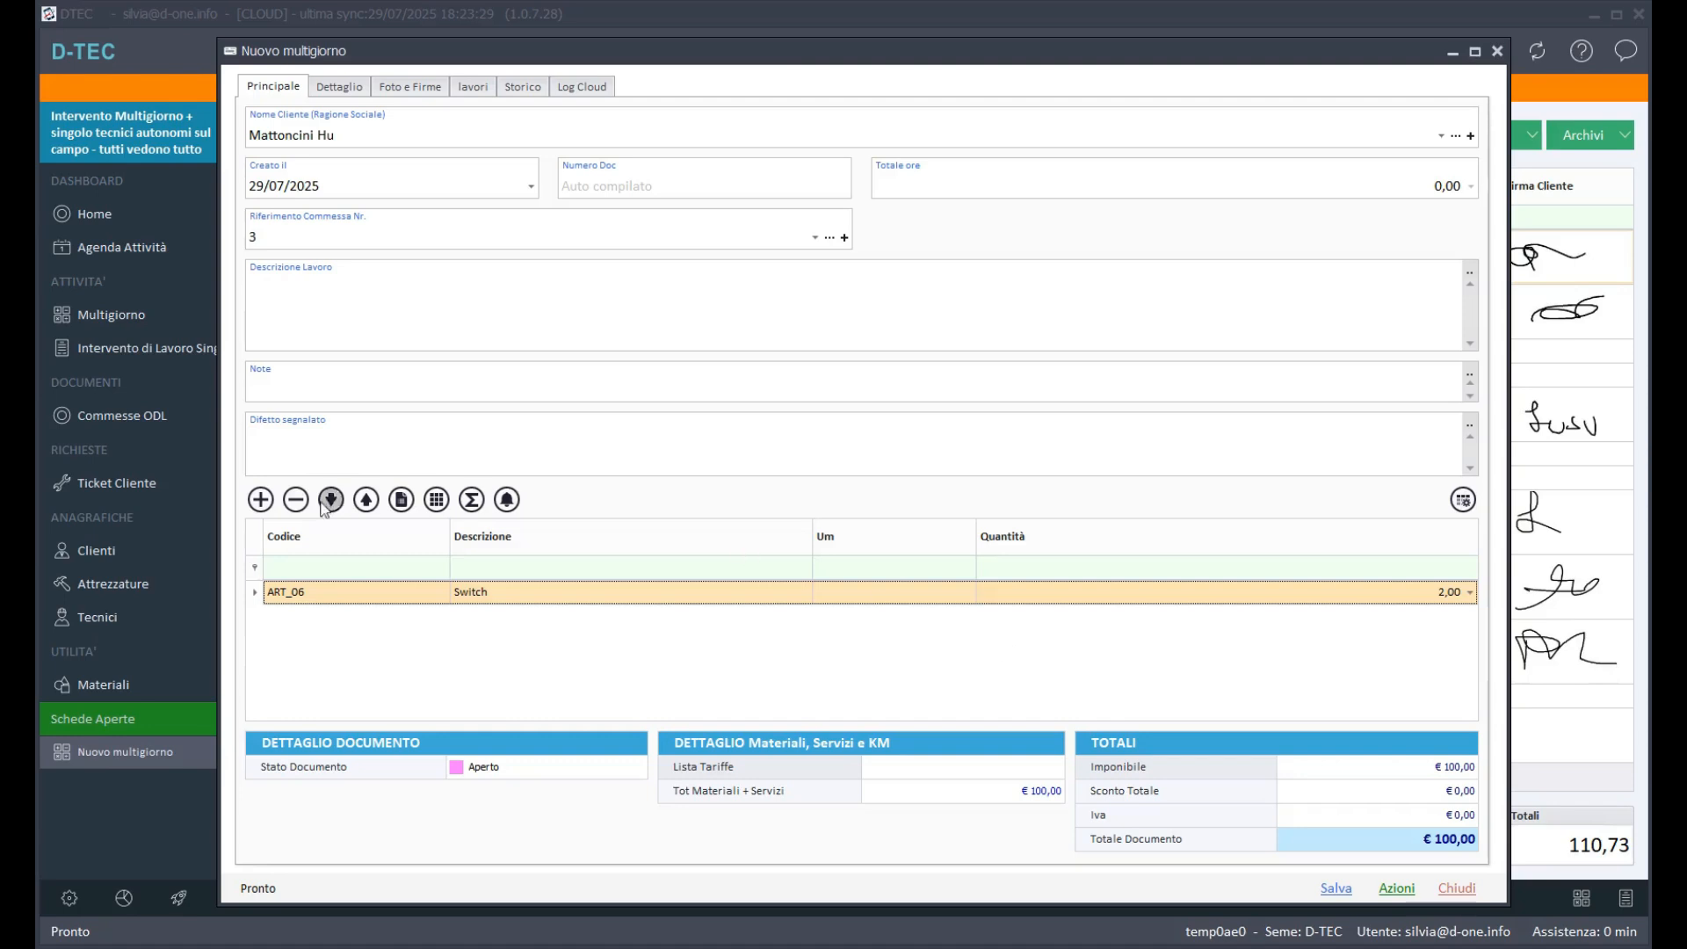
# Step: Add the material Art_01 Scheda Grafica with a quantity of 3
pyautogui.click(260, 500)
pyautogui.click(411, 616)
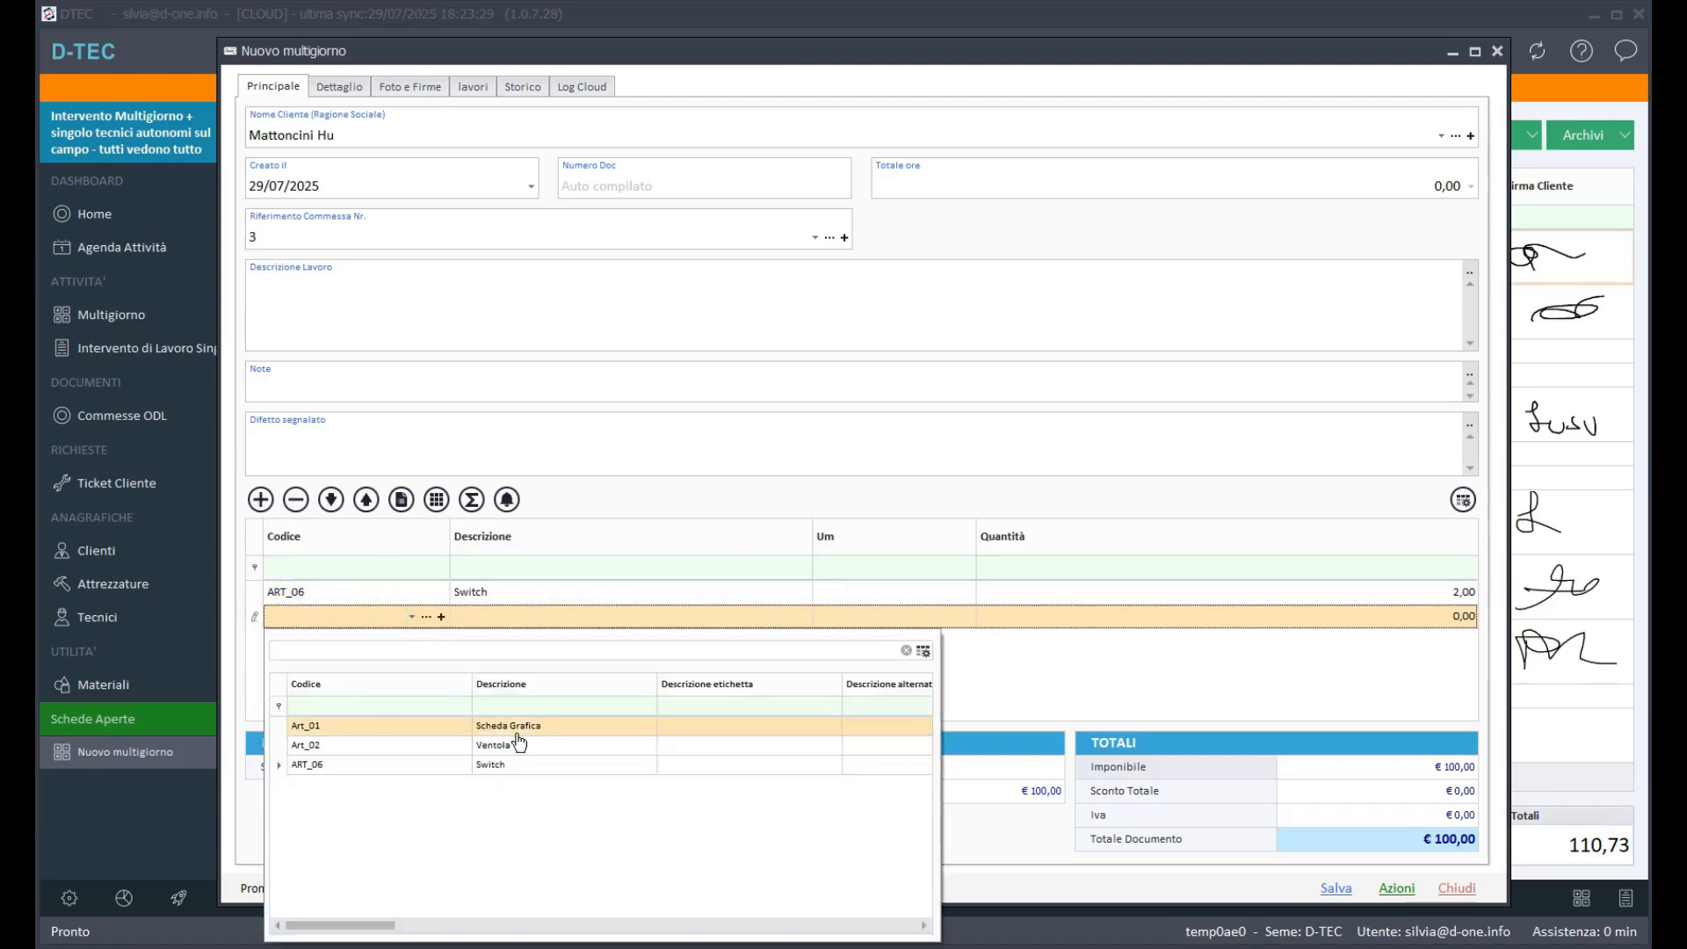
pyautogui.click(523, 726)
pyautogui.click(1400, 620)
pyautogui.write('3')
pyautogui.press('Return')
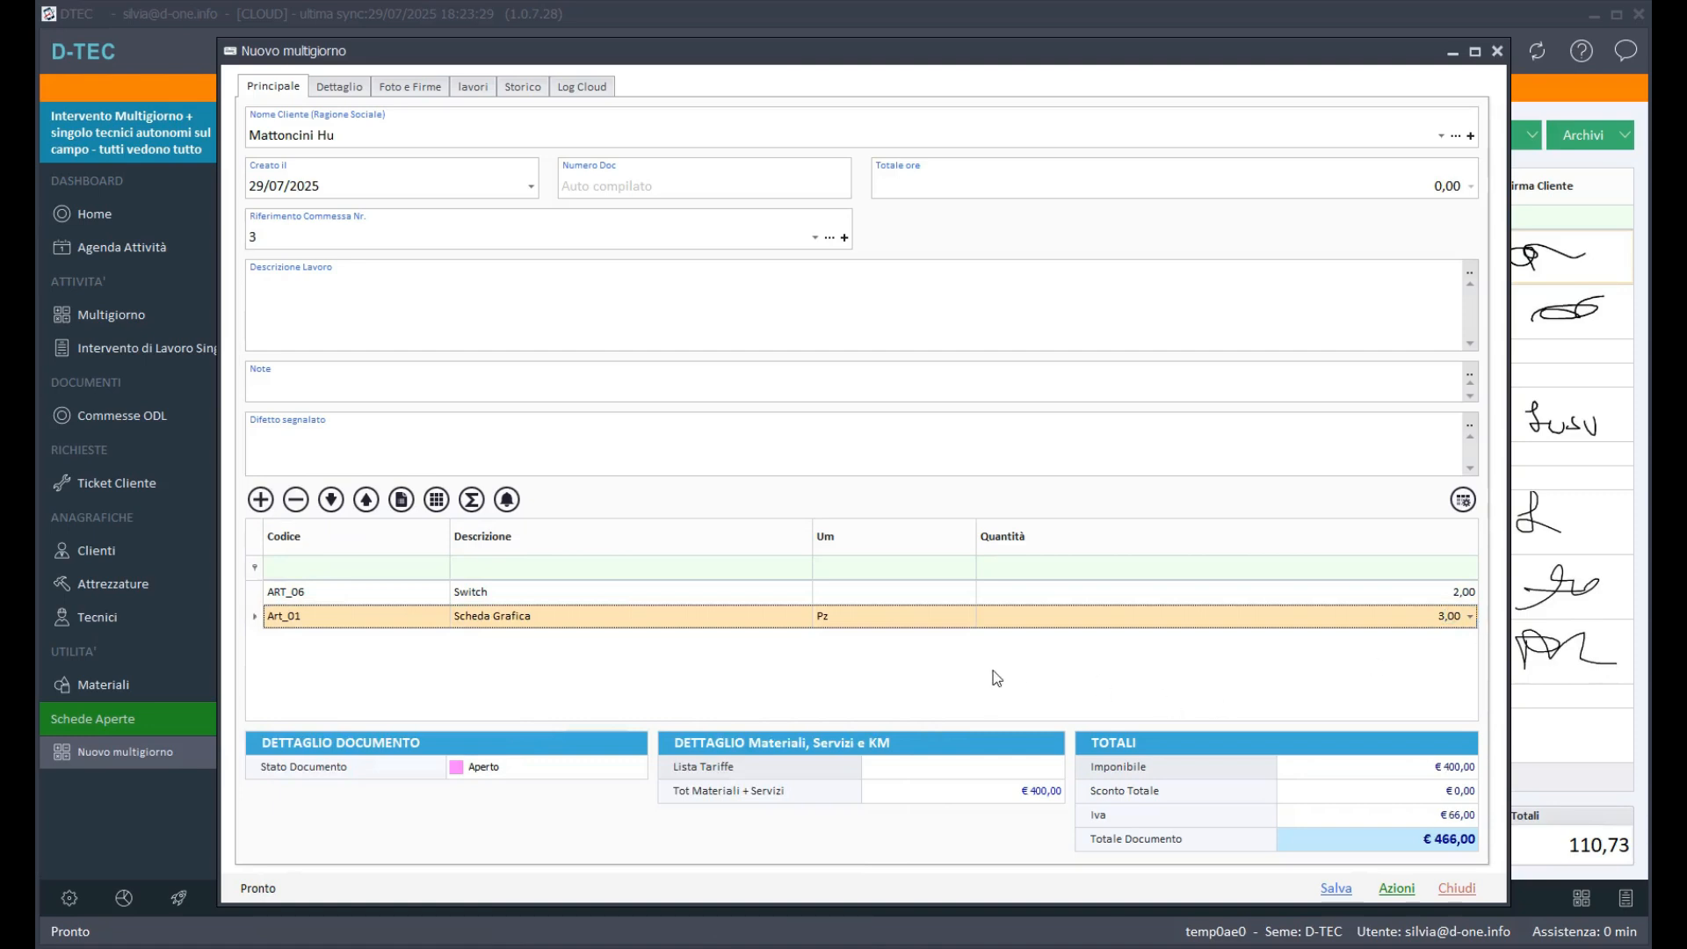
# Step: Set the document's Lista Tariffe to Cliente D-One Software
pyautogui.click(1016, 766)
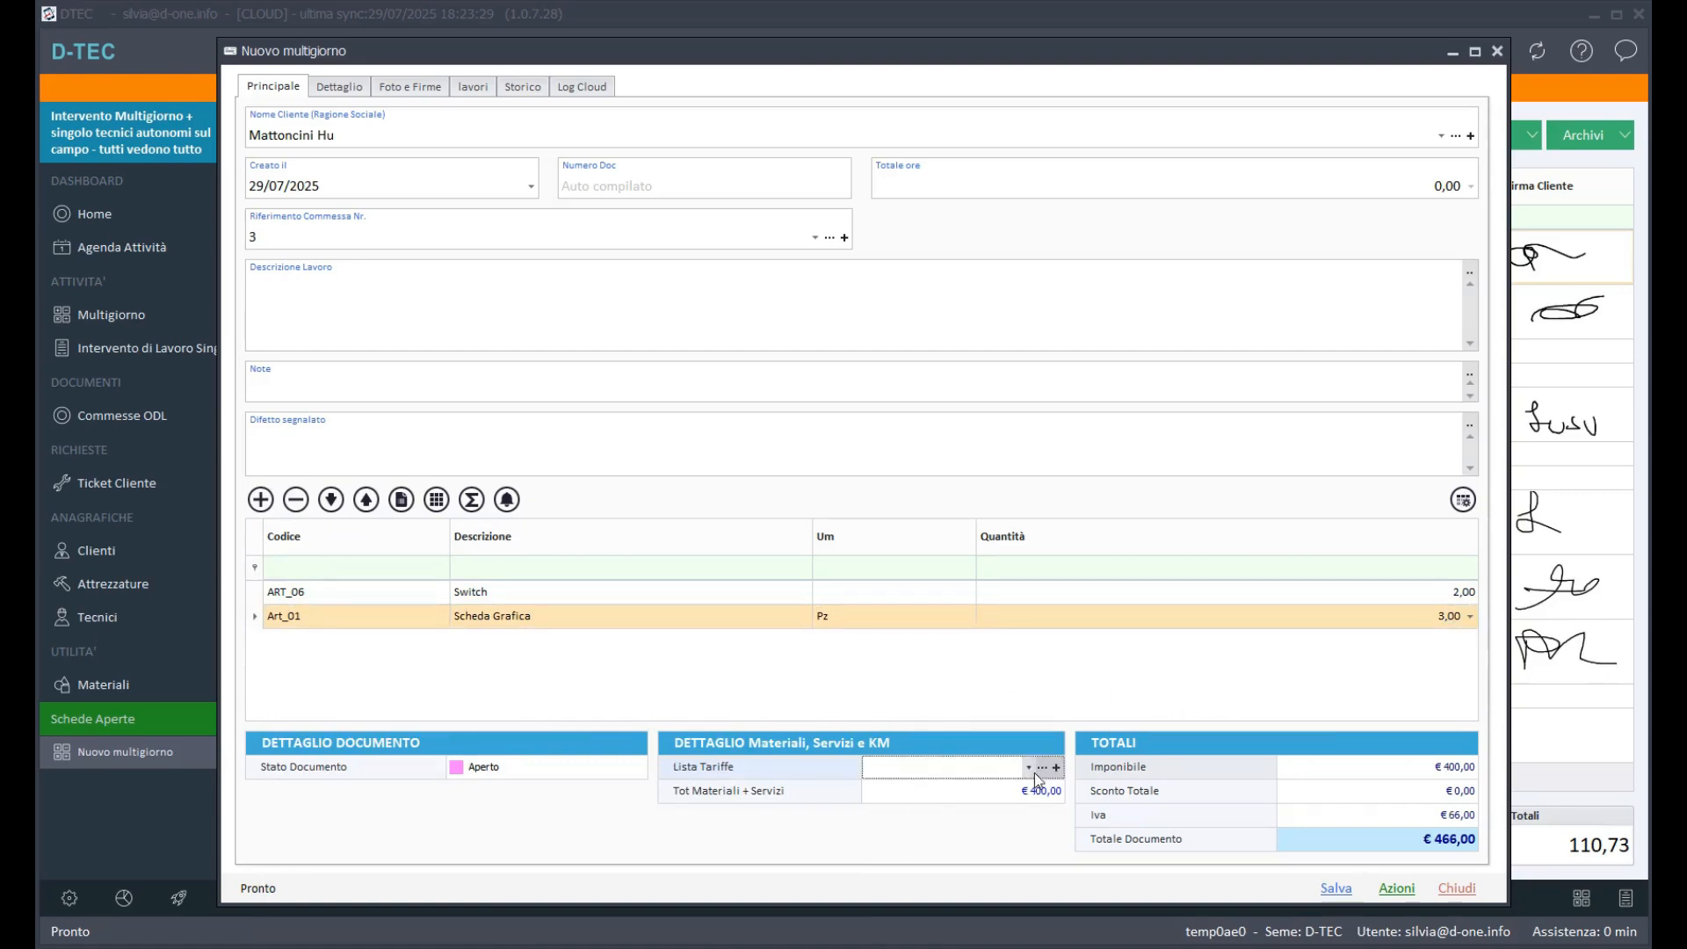
pyautogui.click(1030, 767)
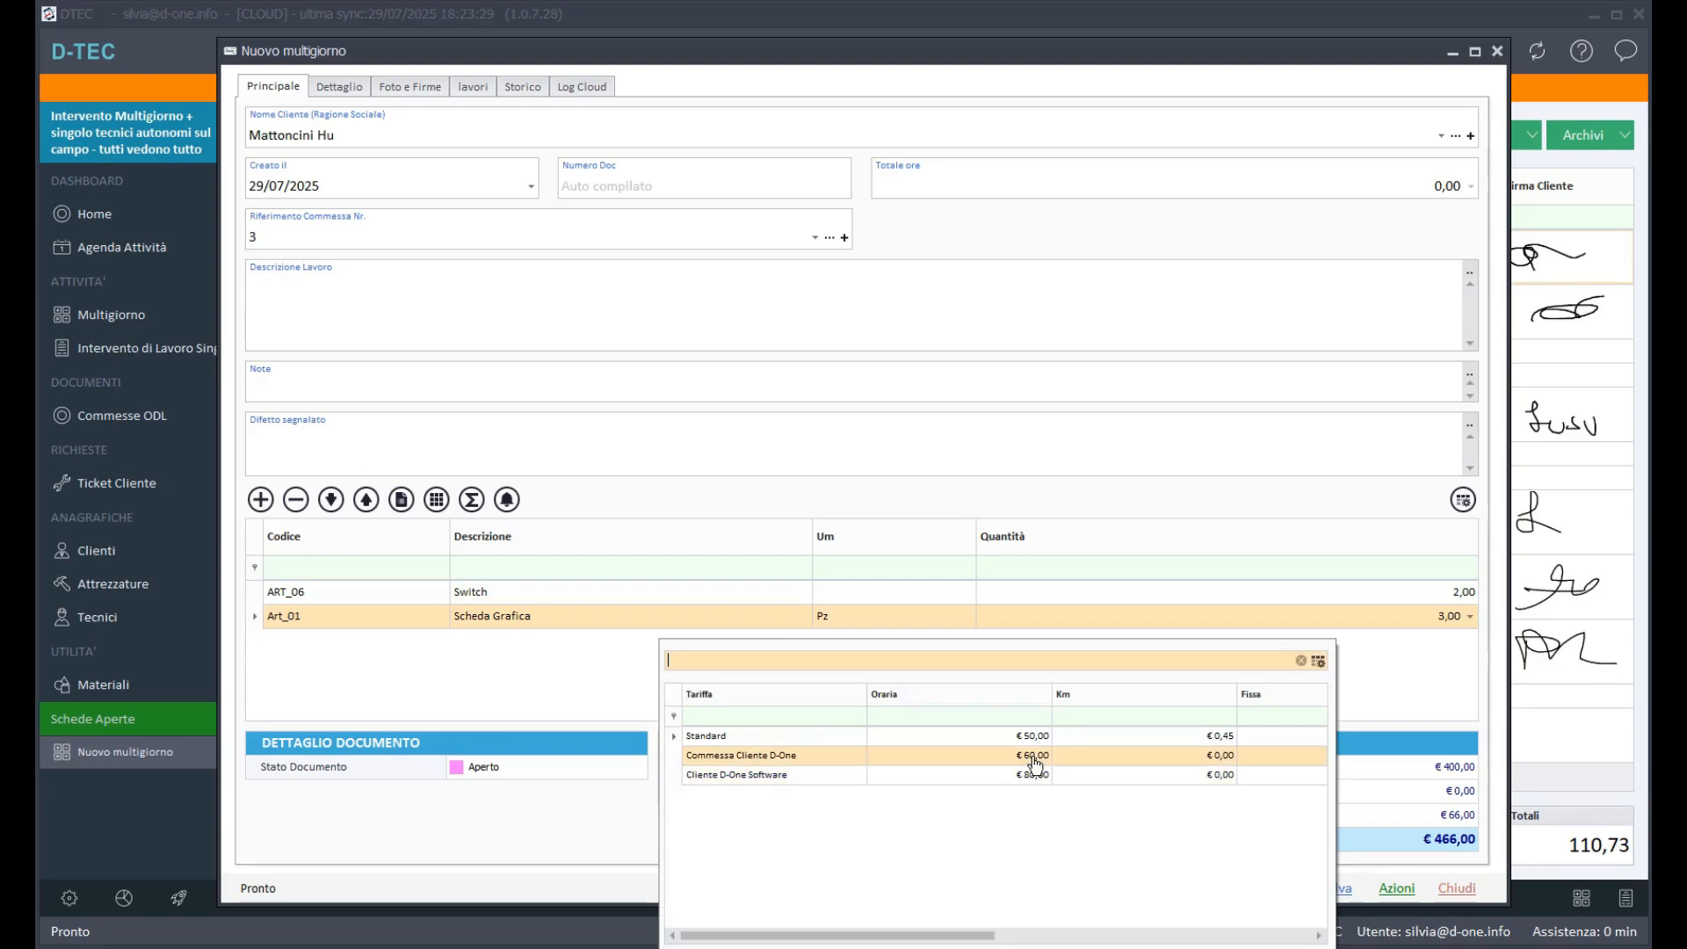
pyautogui.click(1019, 776)
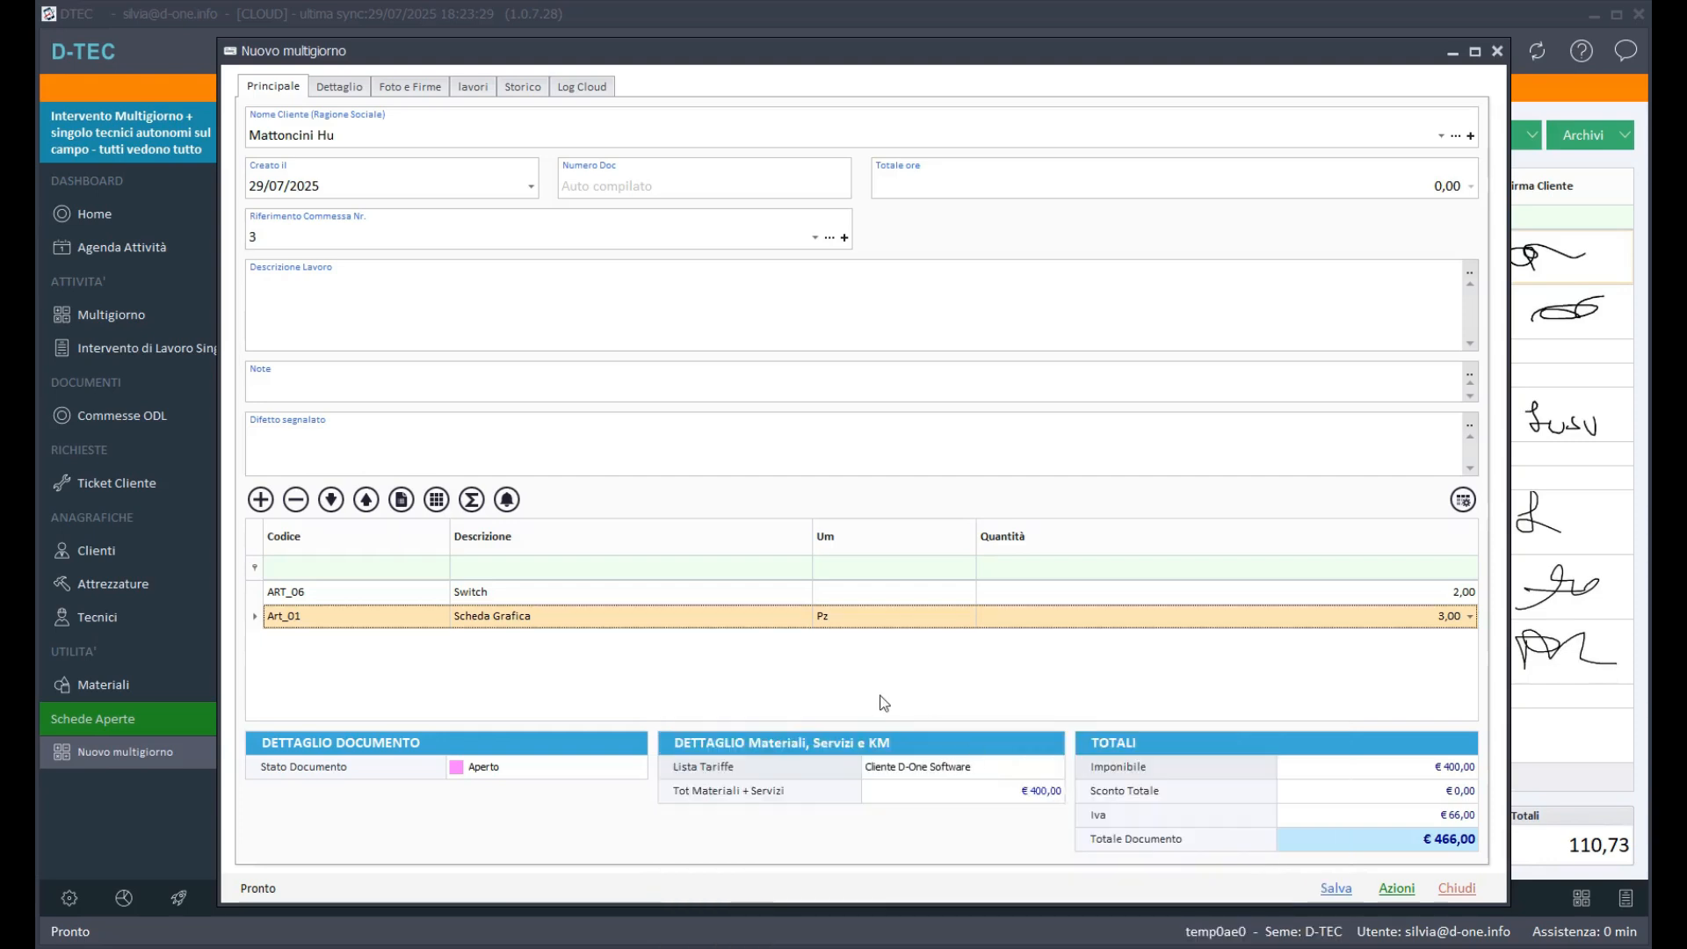
# Step: Add a work entry for the technician Supporto Help Desk with the status Terminato
pyautogui.click(472, 89)
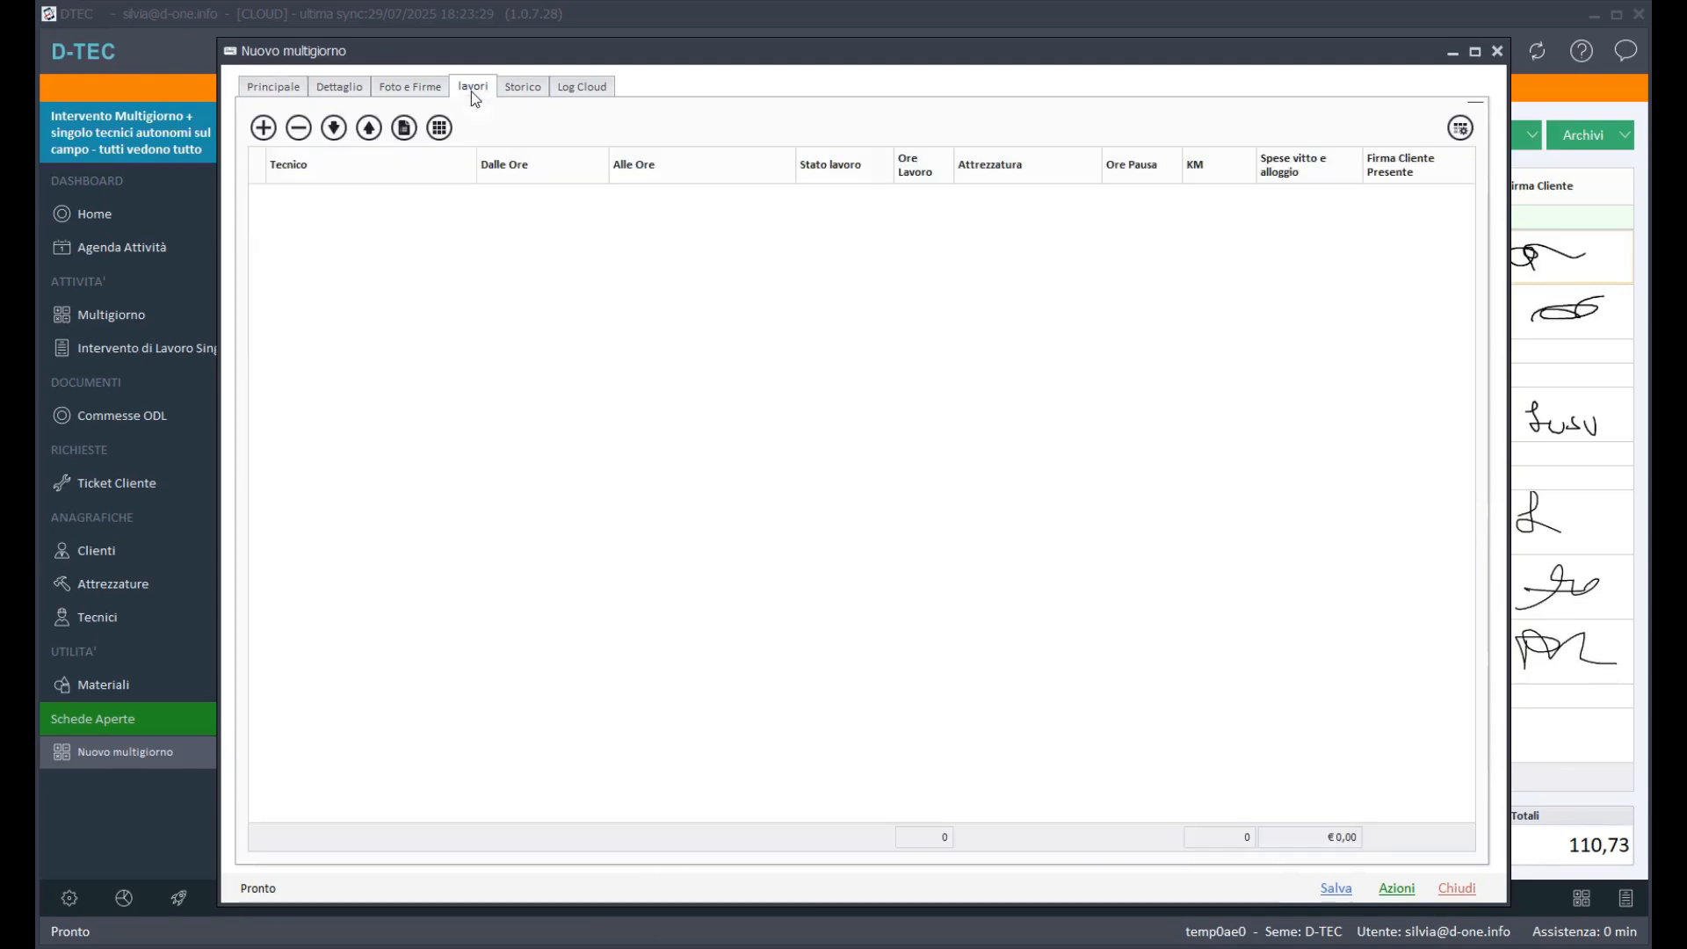
pyautogui.click(264, 127)
pyautogui.click(439, 221)
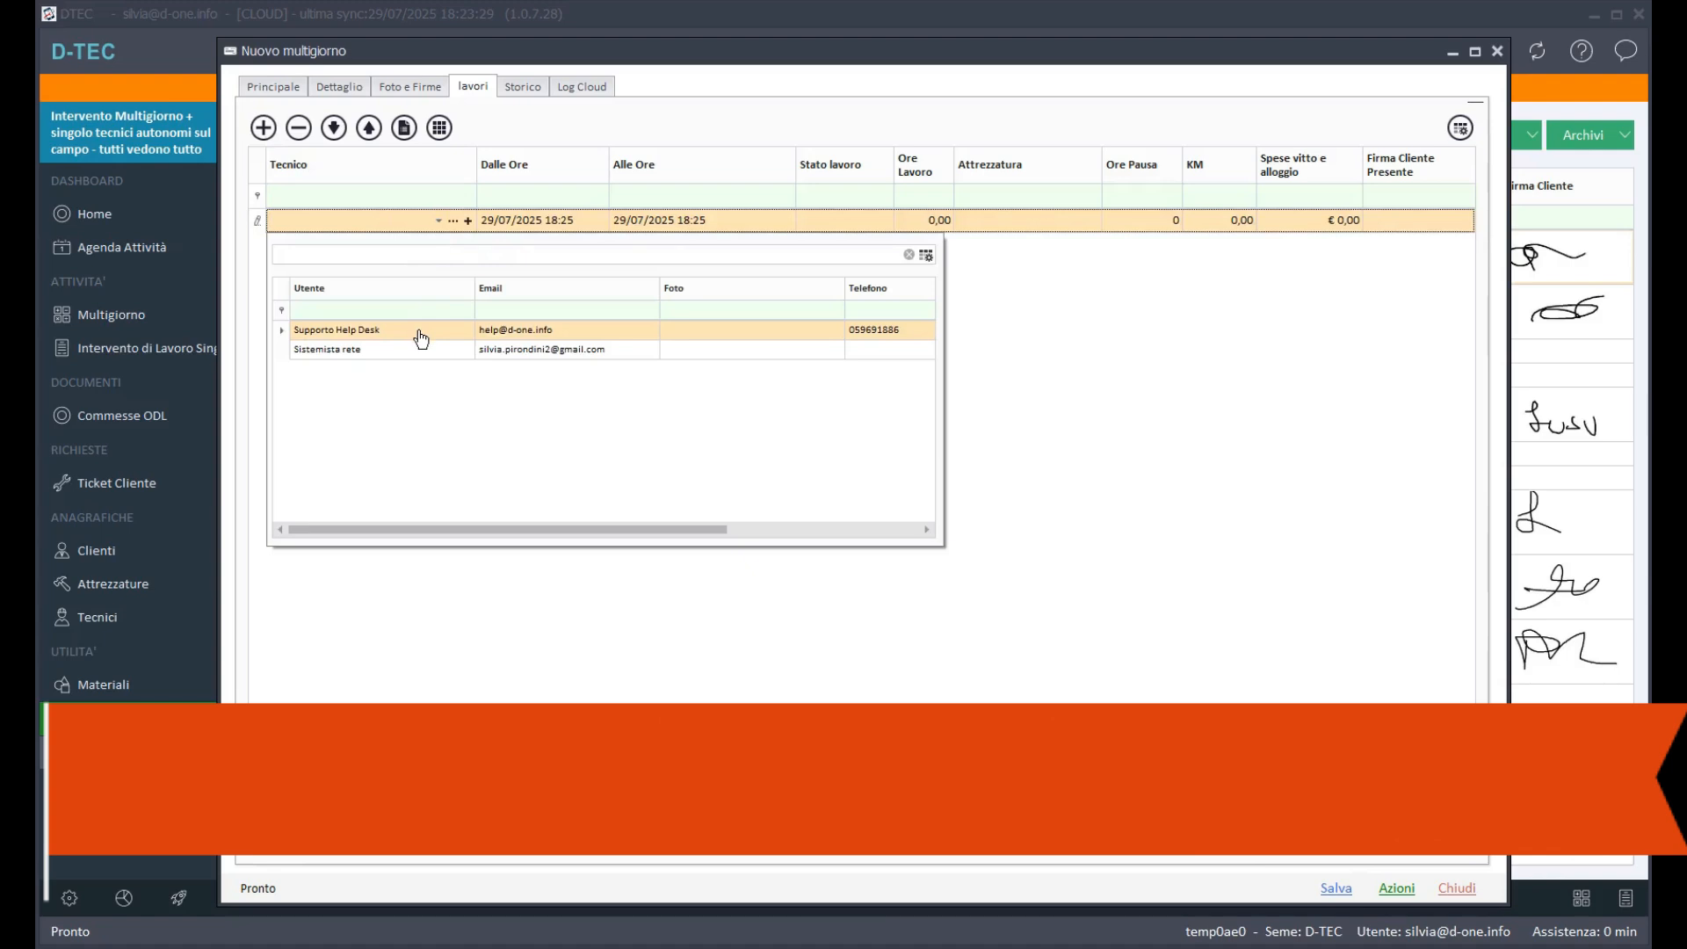
pyautogui.click(421, 339)
pyautogui.click(853, 226)
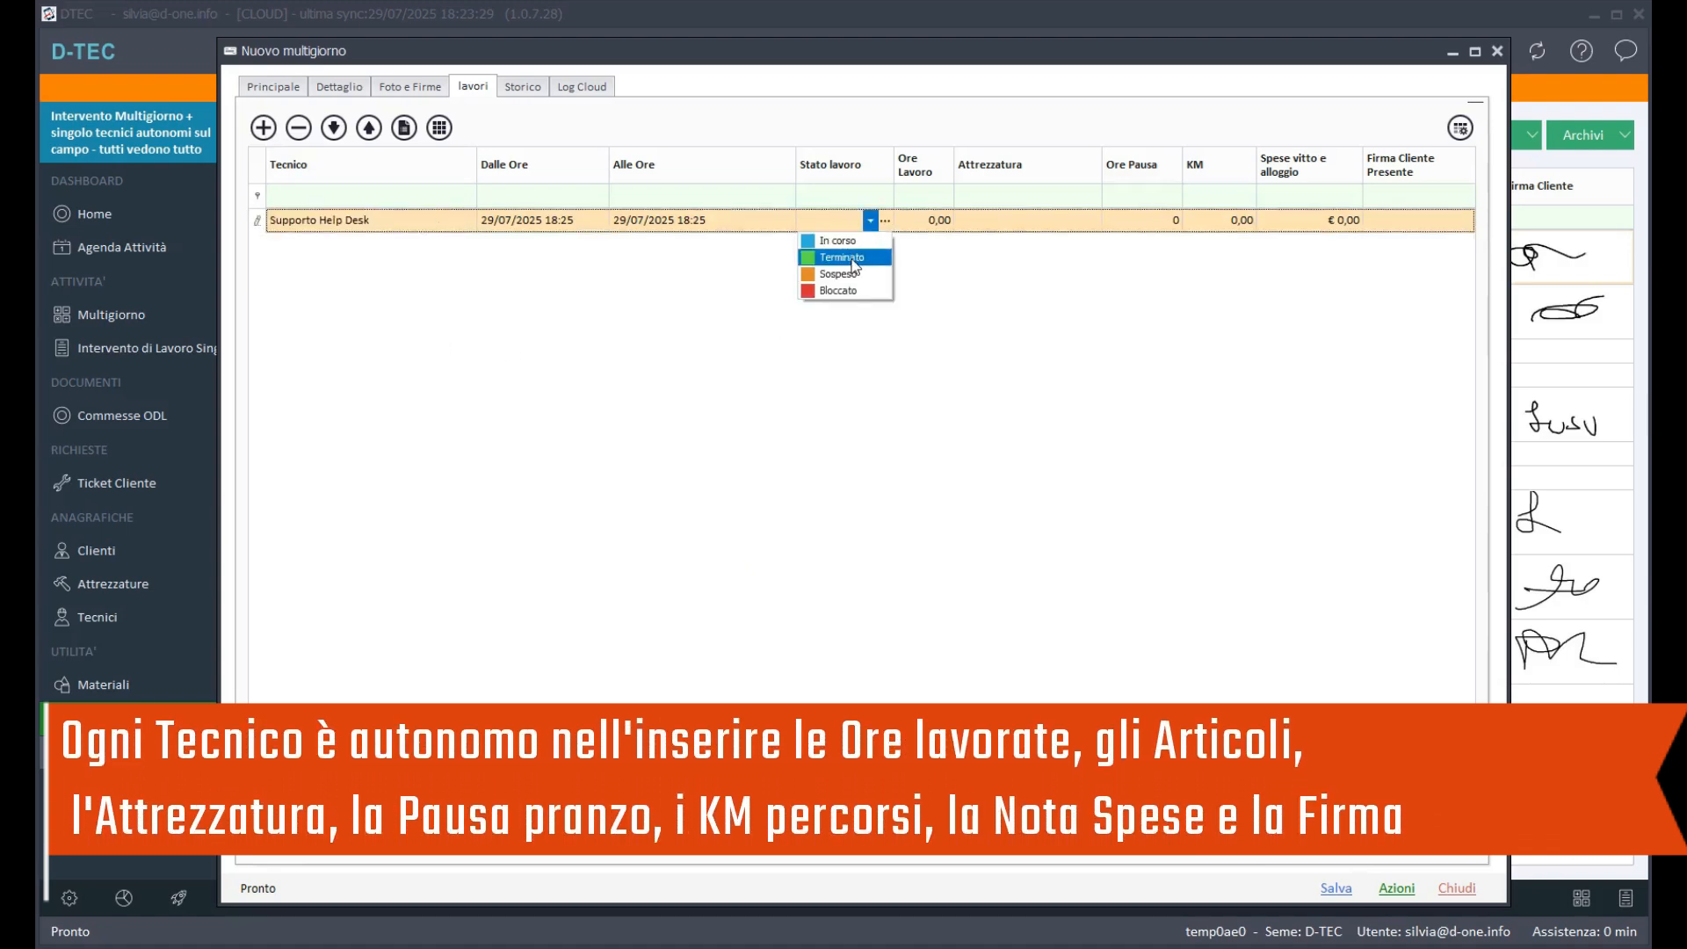
pyautogui.click(851, 259)
# Step: Set the Supporto Help Desk entry's hours from 16:30 to 18:30 and assign the equipment Rete Interna
pyautogui.click(556, 225)
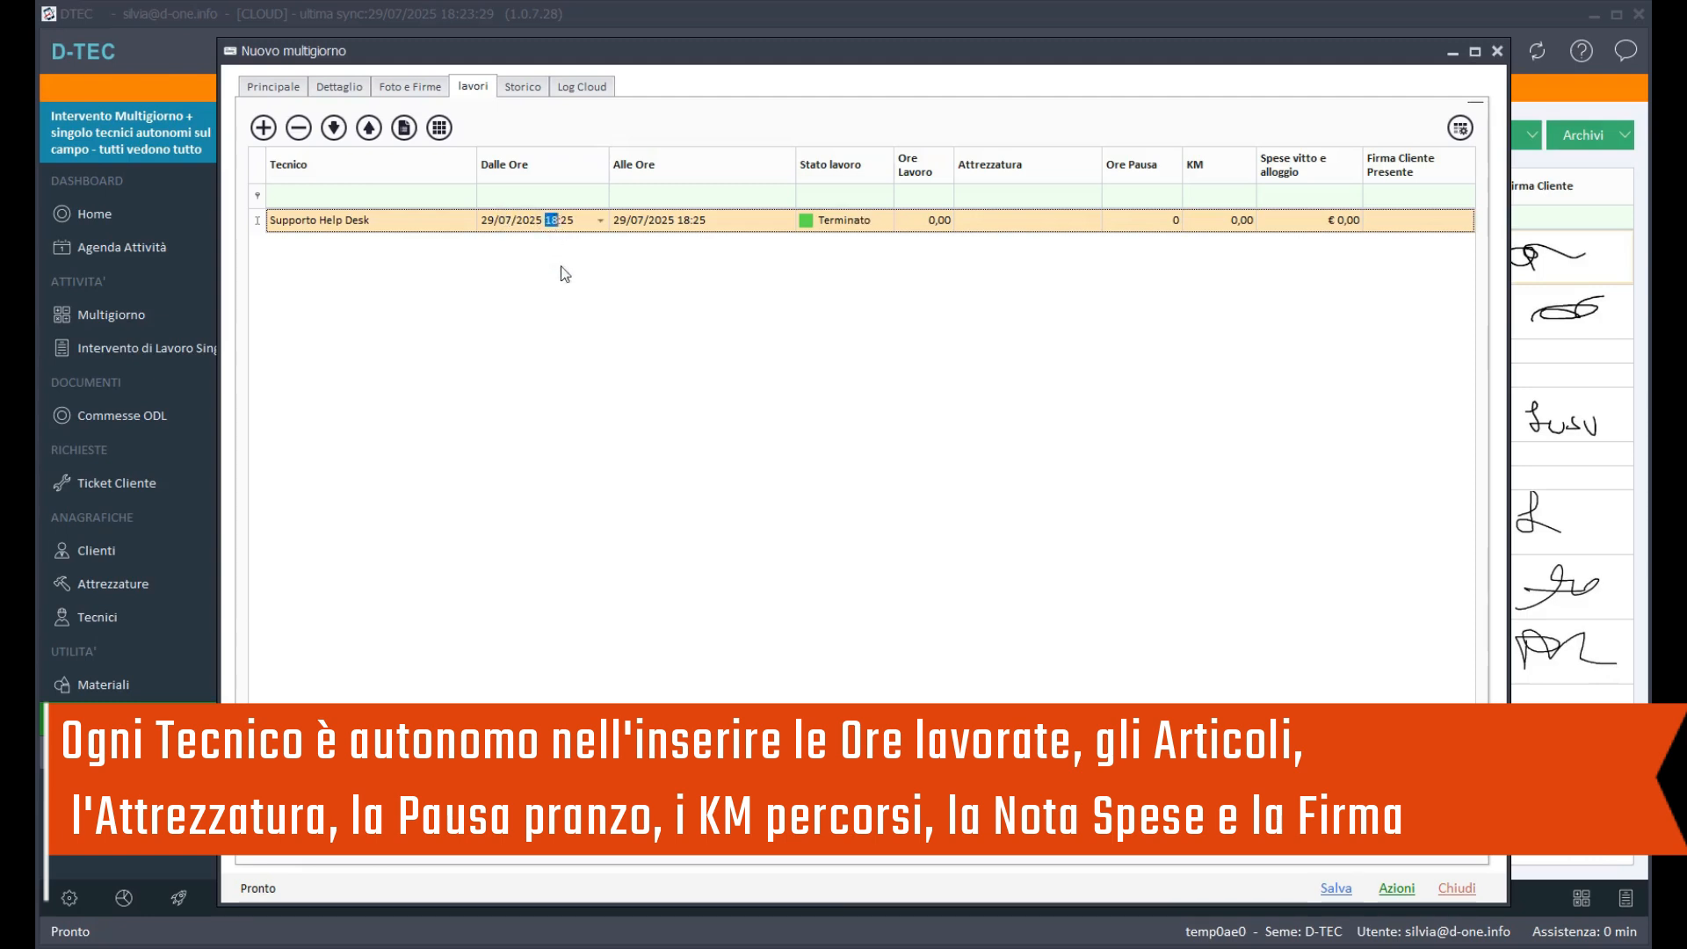
pyautogui.press('Right')
pyautogui.click(709, 221)
pyautogui.press('Return')
pyautogui.click(1063, 223)
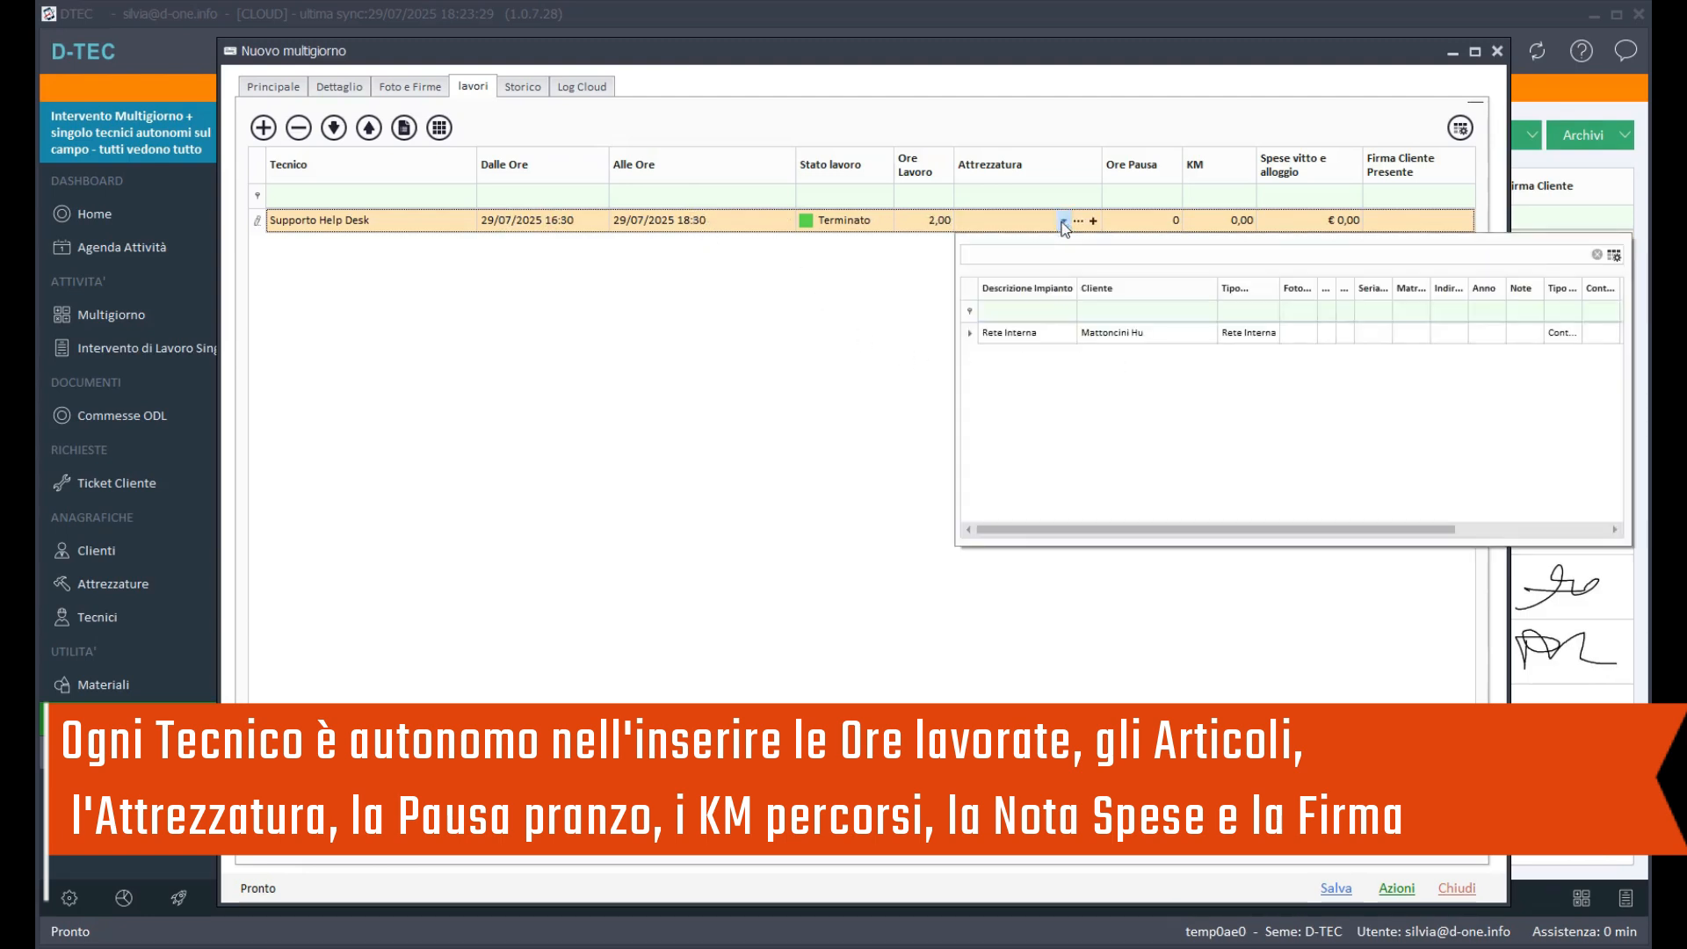
pyautogui.click(1136, 343)
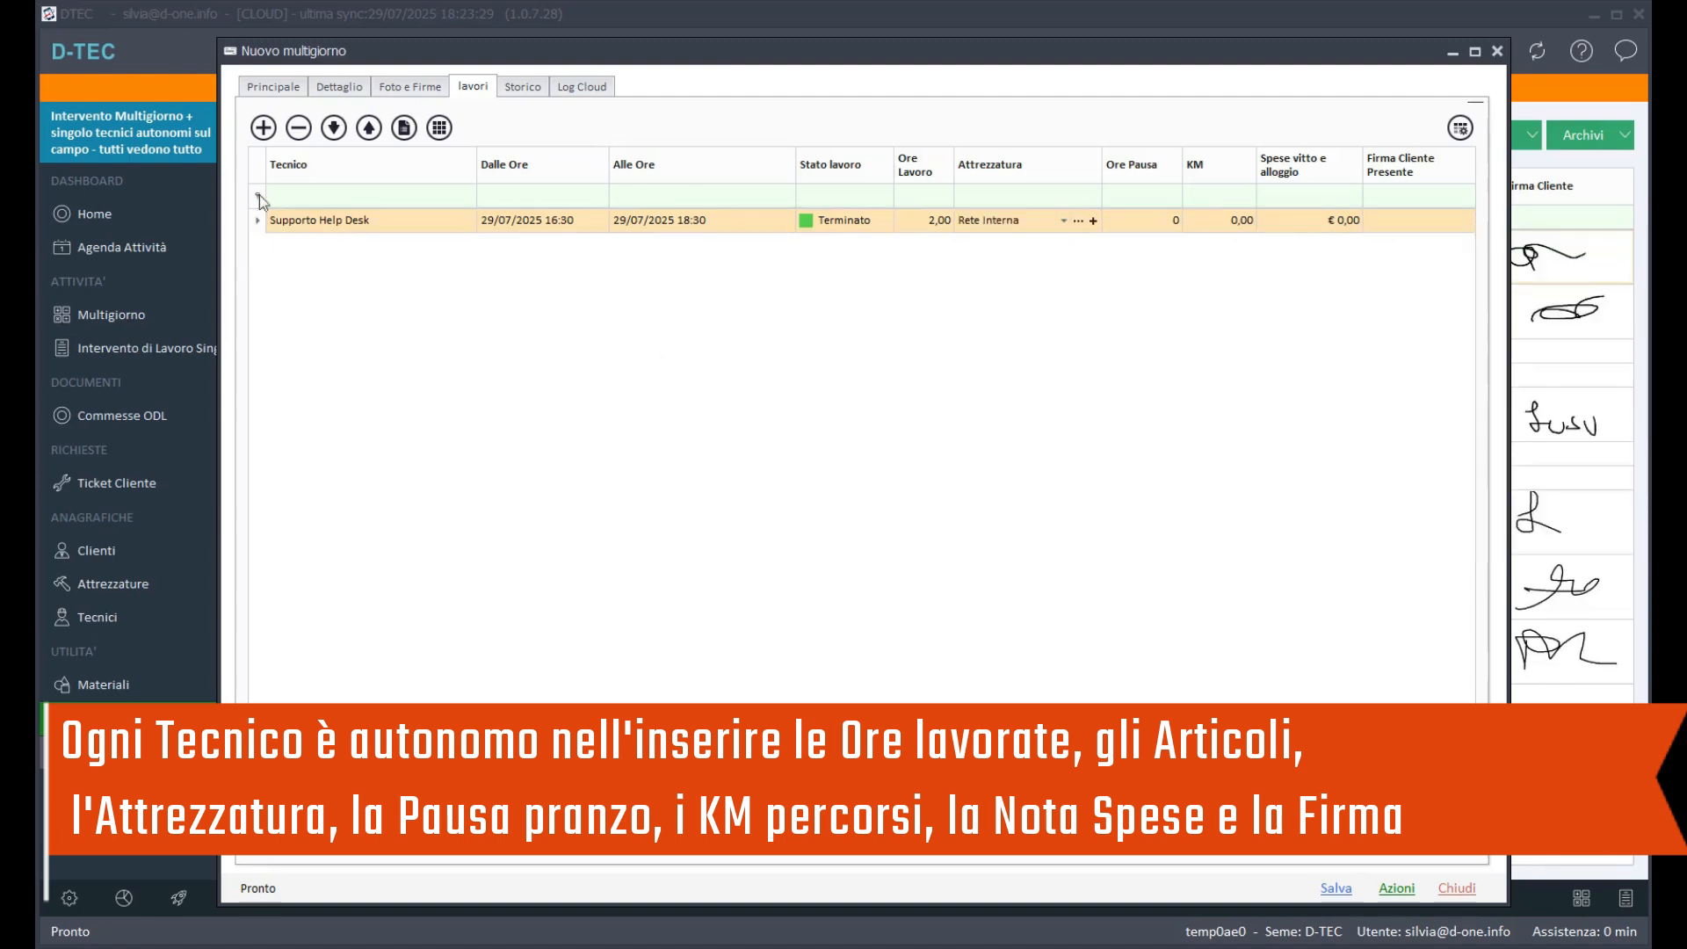
# Step: Add a second work entry assigned to the technician Sistemista rete
pyautogui.click(263, 127)
pyautogui.click(413, 244)
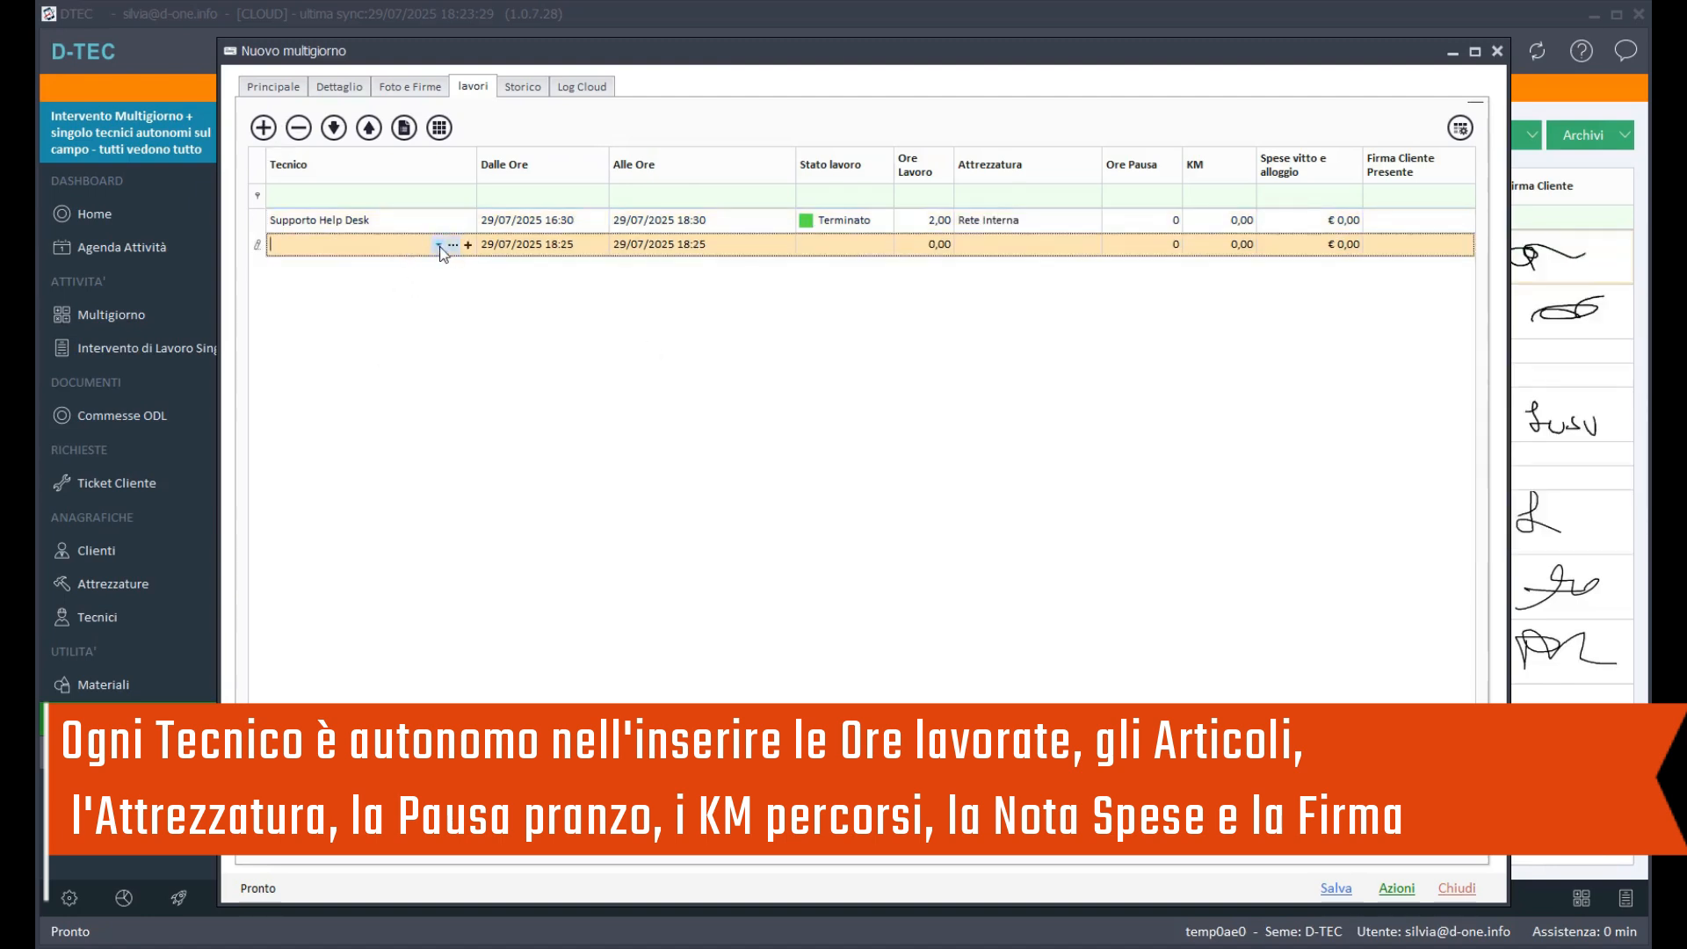
pyautogui.click(439, 245)
pyautogui.click(471, 374)
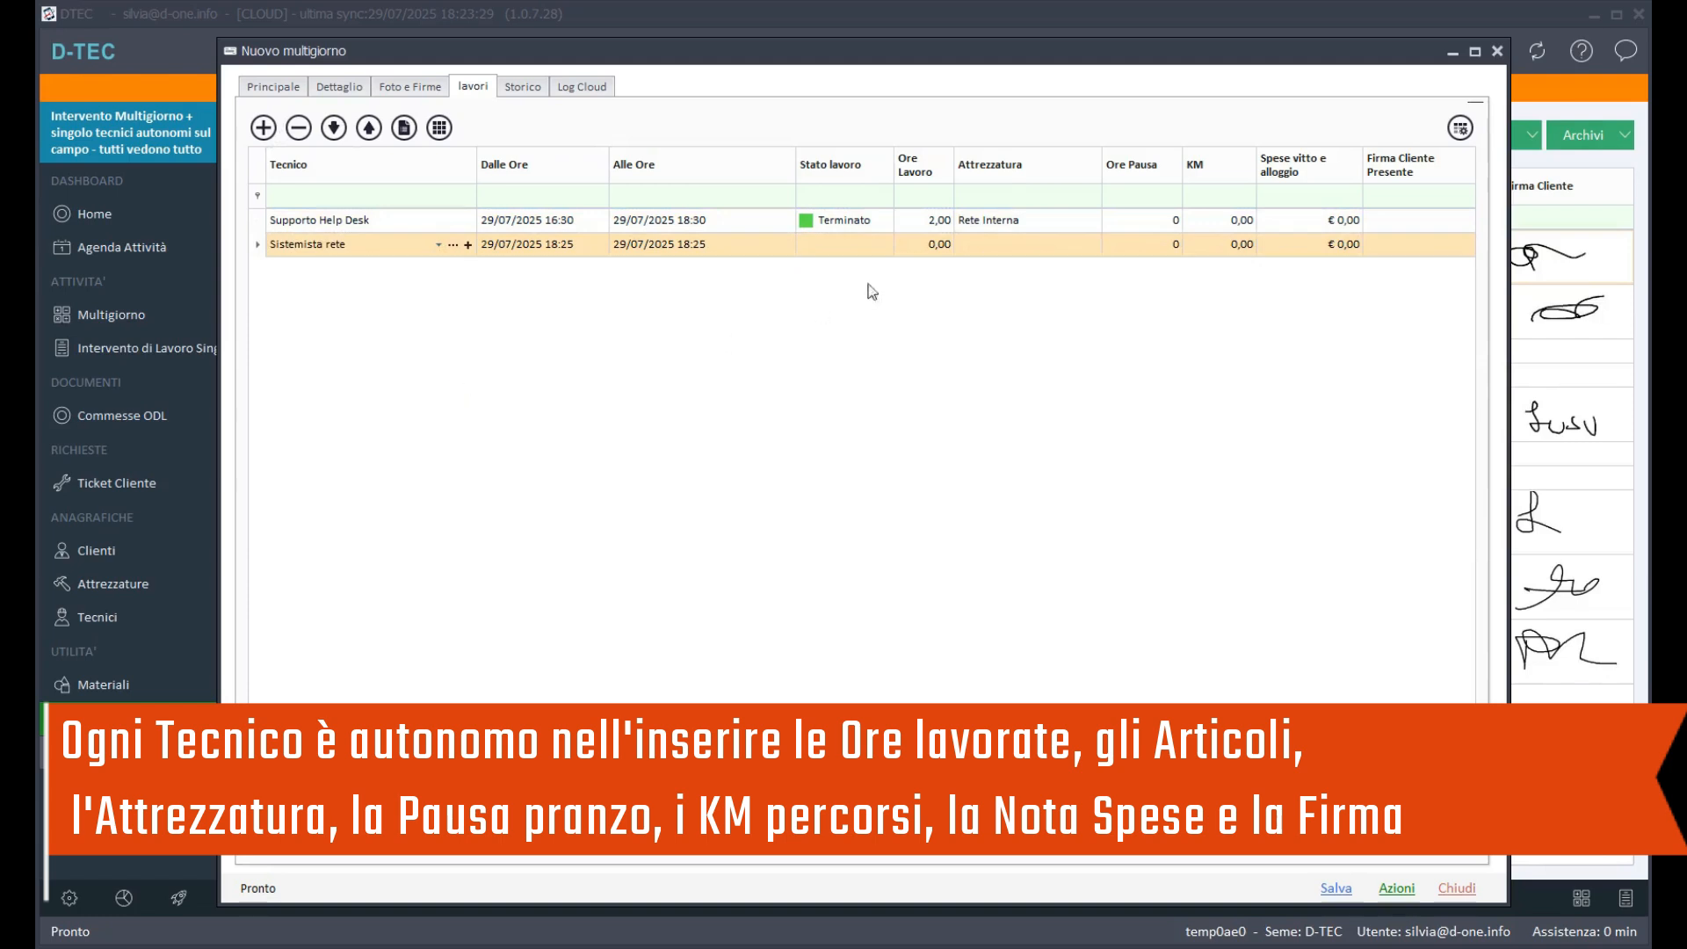
# Step: Set the Sistemista rete entry's hours from 12:30 to 15:30 on 29/07/2025
pyautogui.click(555, 245)
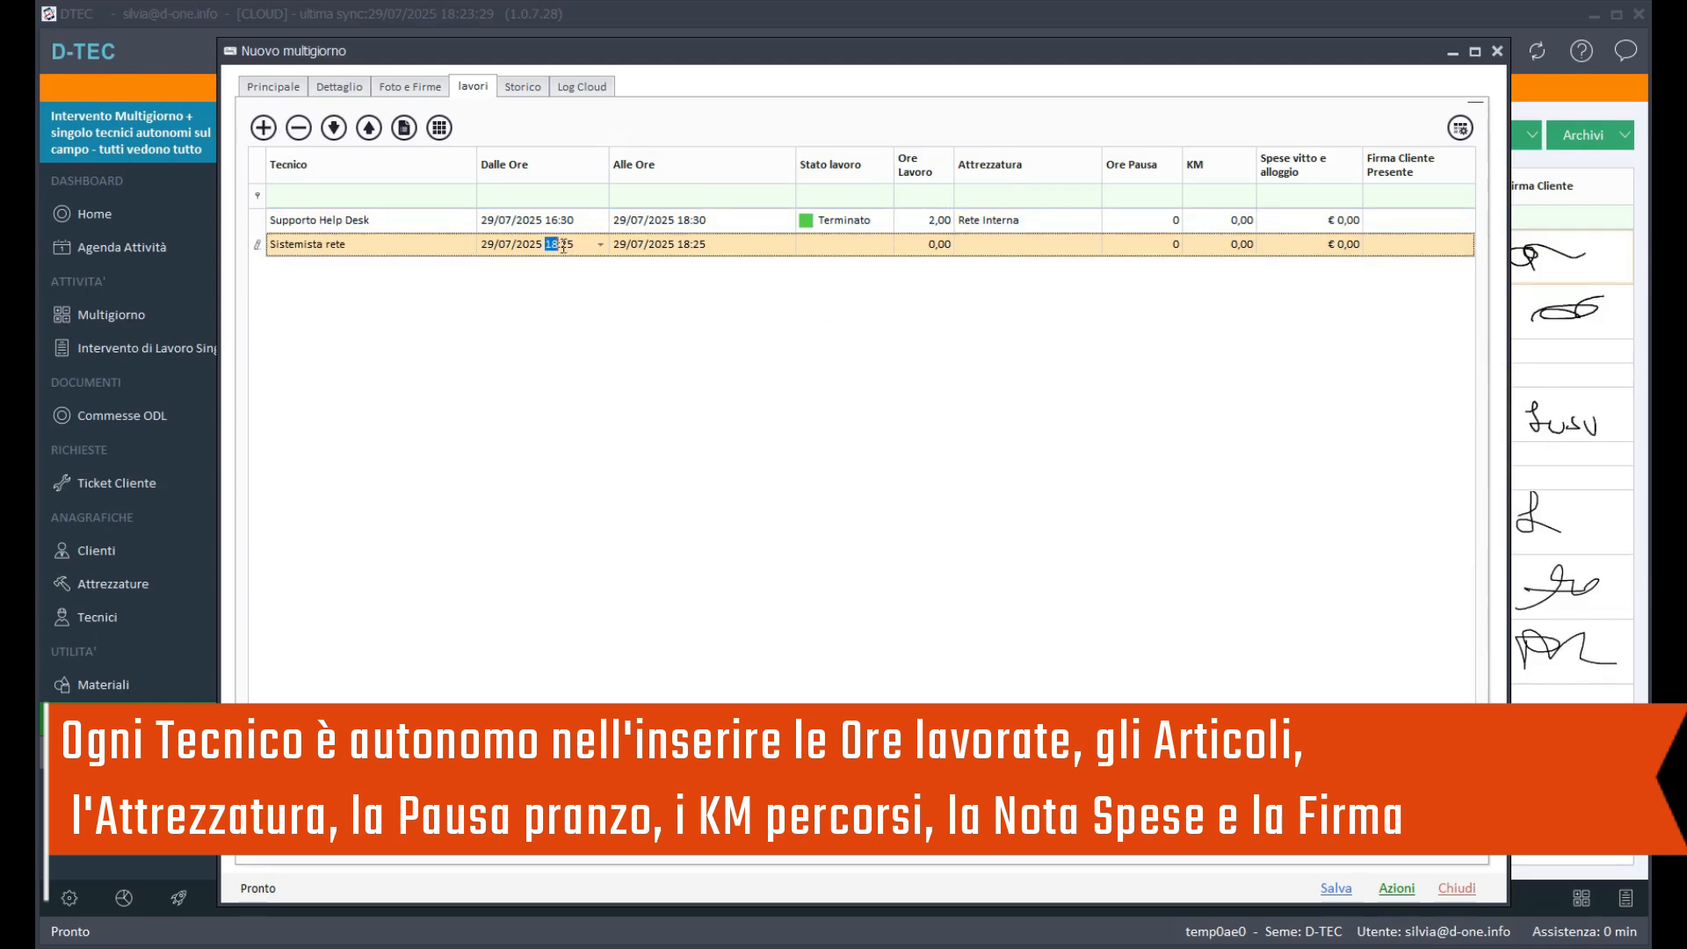
pyautogui.press('Return')
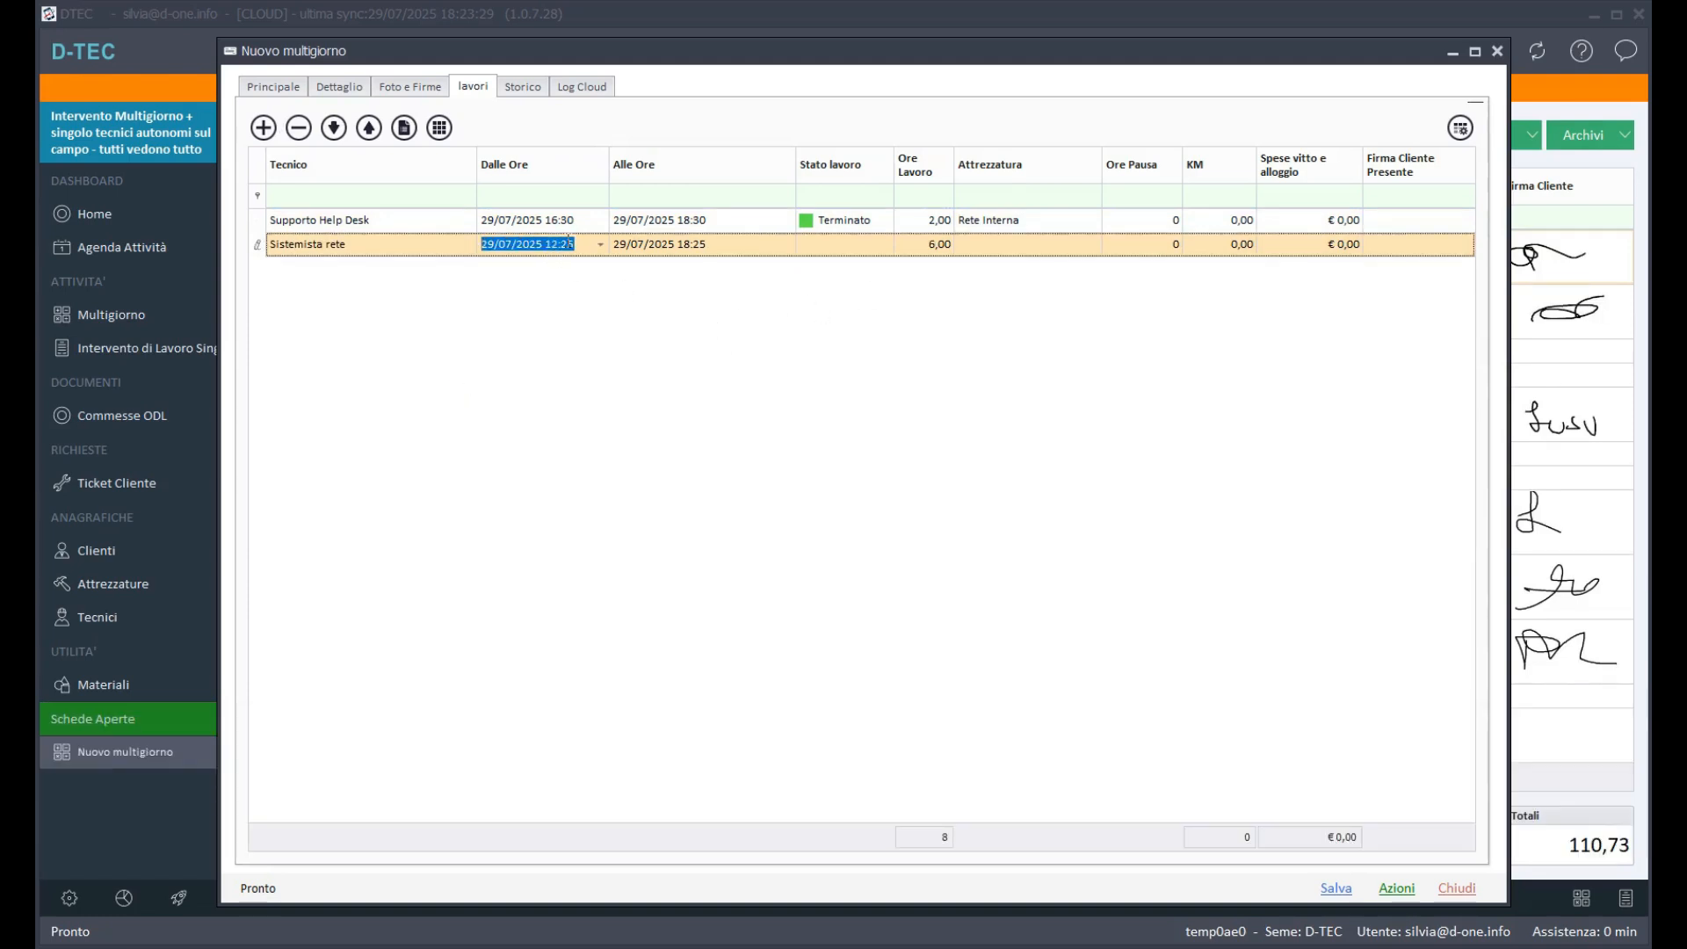
pyautogui.click(569, 242)
pyautogui.click(686, 247)
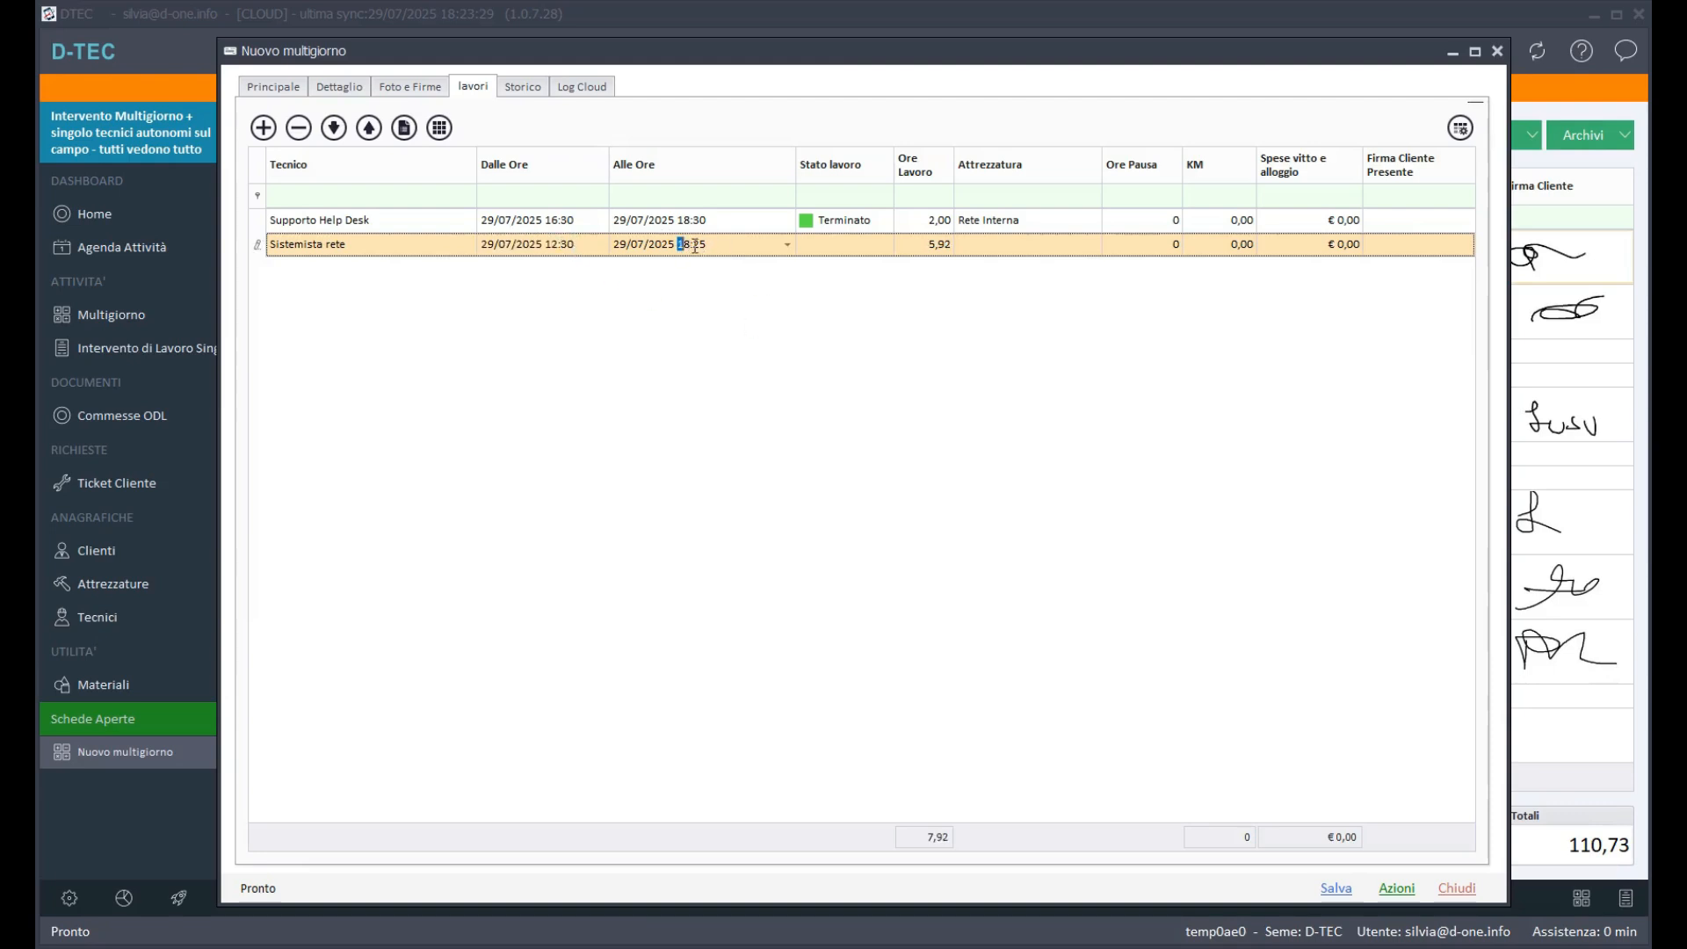
pyautogui.write('1530')
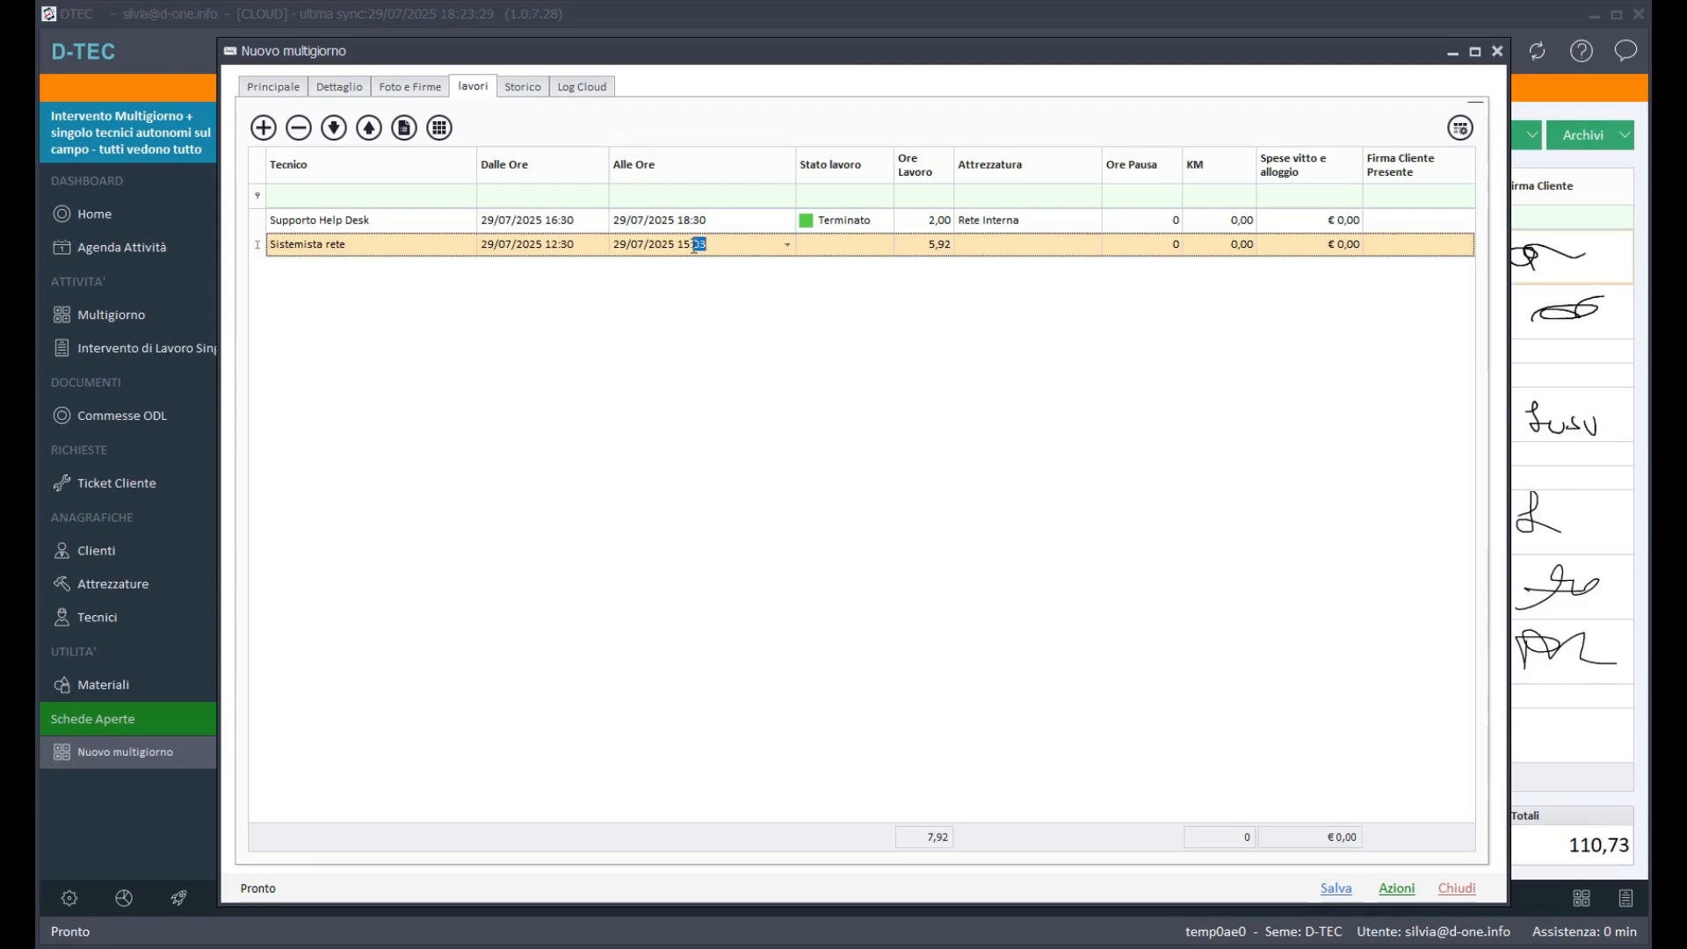
# Step: Set the Sistemista rete entry's status to In corso and its break to 1 hour
pyautogui.click(870, 248)
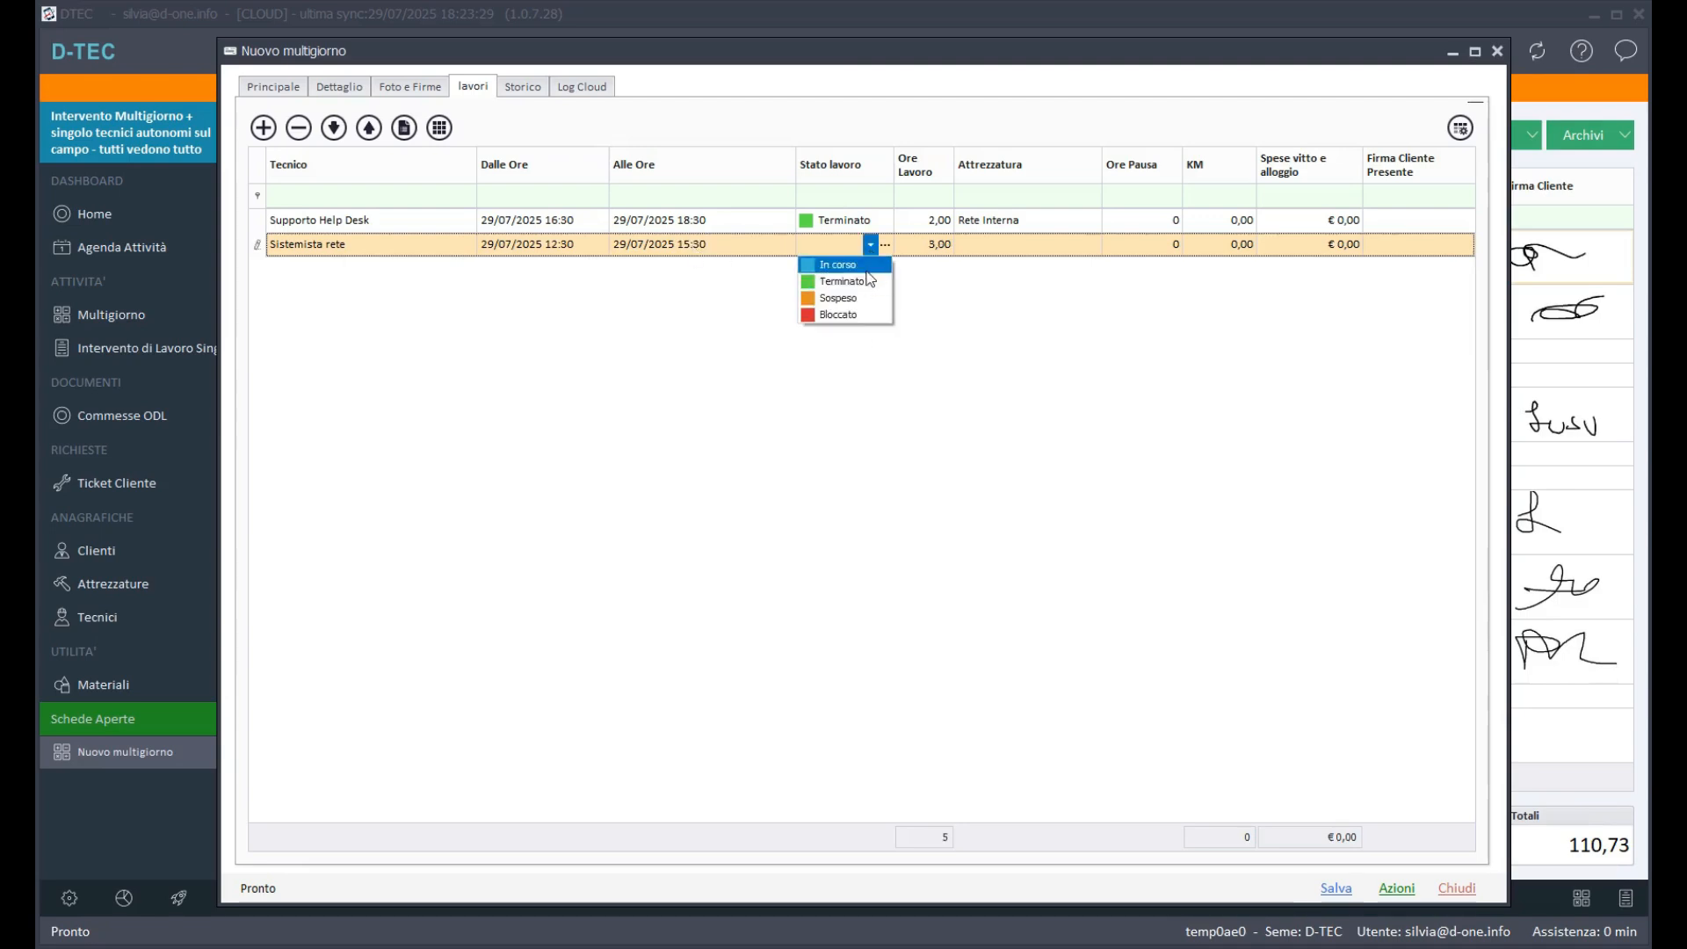
pyautogui.click(866, 265)
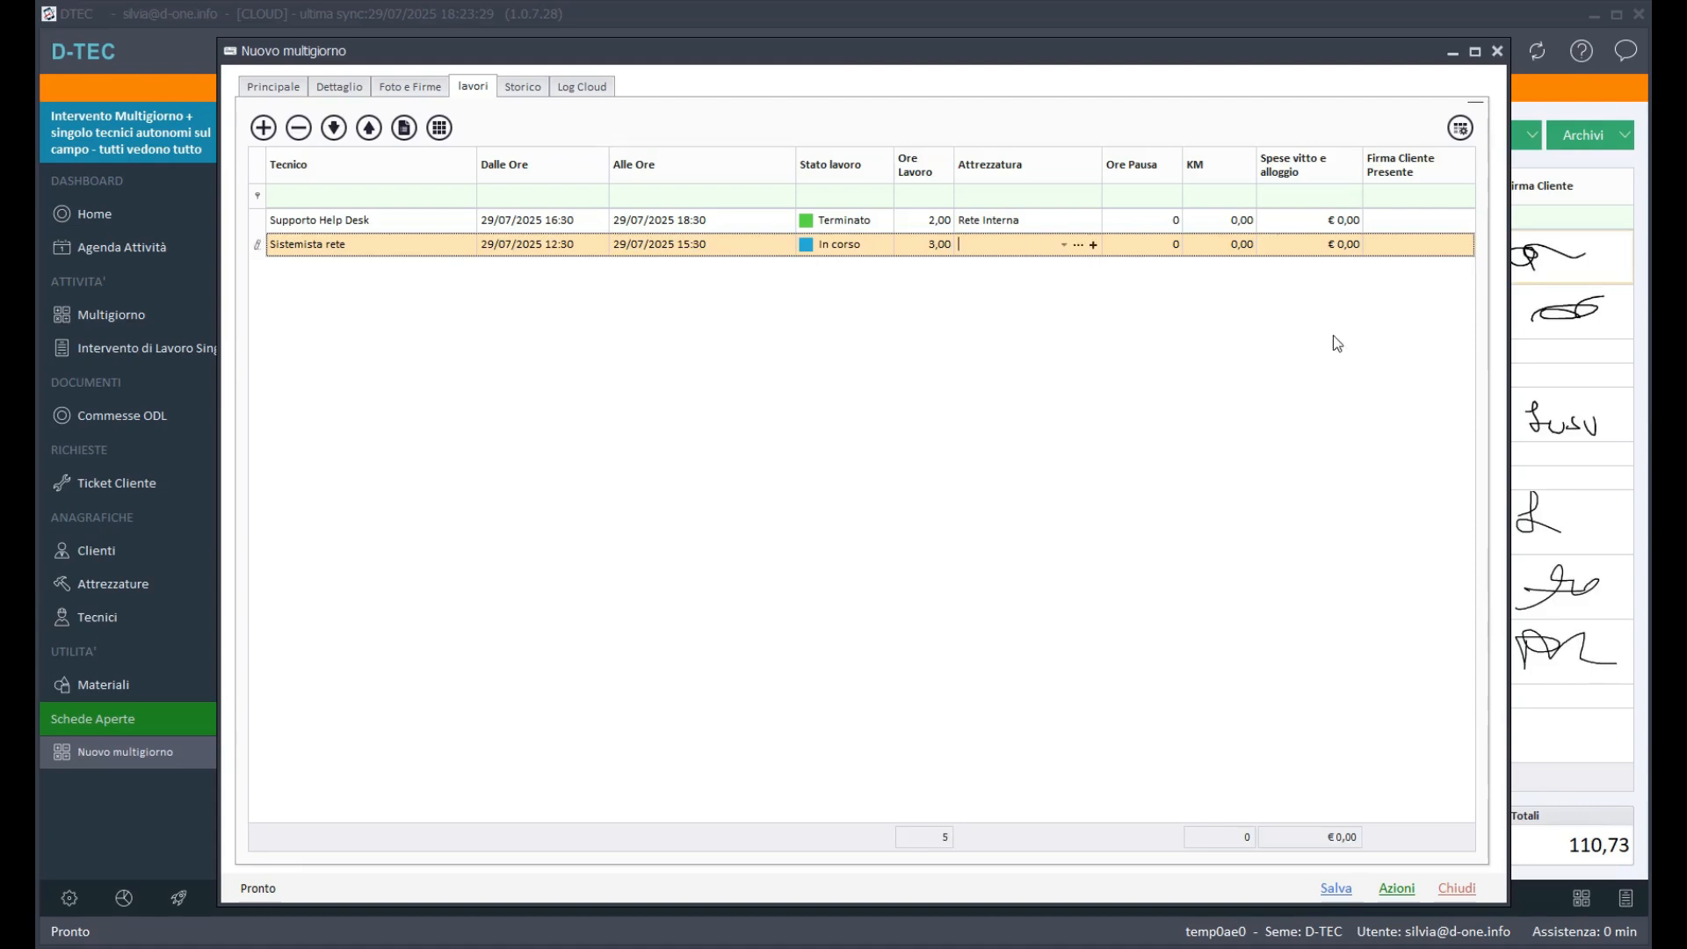
pyautogui.click(1155, 245)
# Step: Set the kilometres travelled for the Supporto Help Desk entry to 30
pyautogui.click(1211, 221)
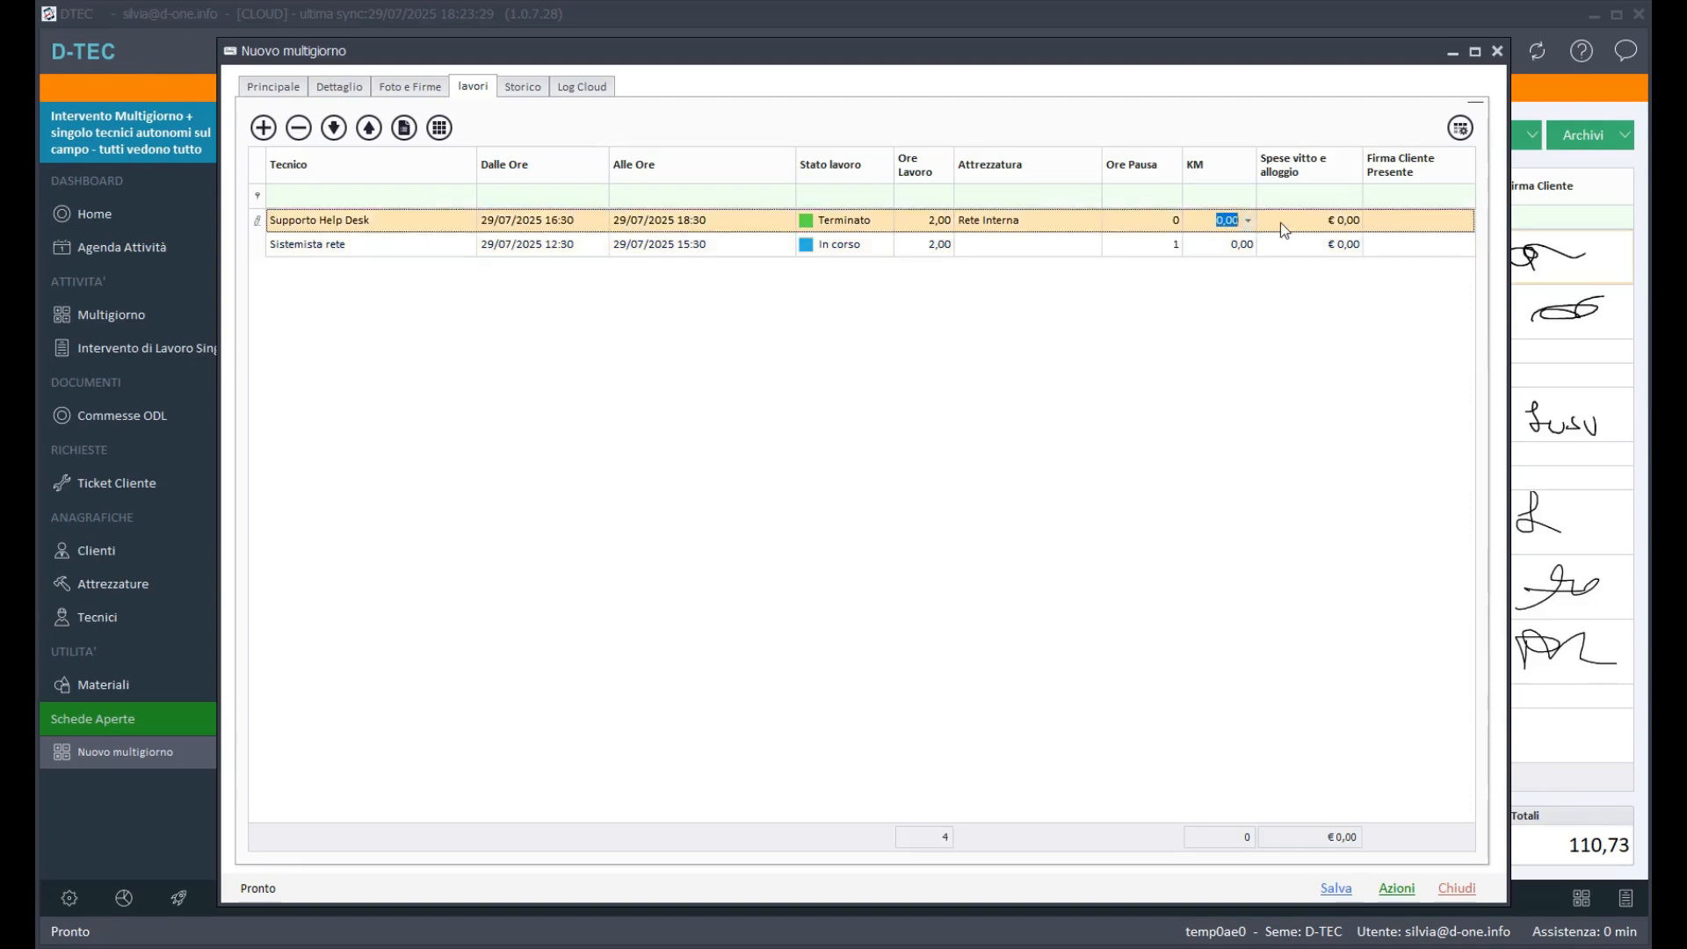
pyautogui.write('30')
pyautogui.press('Return')
# Step: Insert a handwritten customer signature for the Supporto Help Desk entry
pyautogui.click(1438, 224)
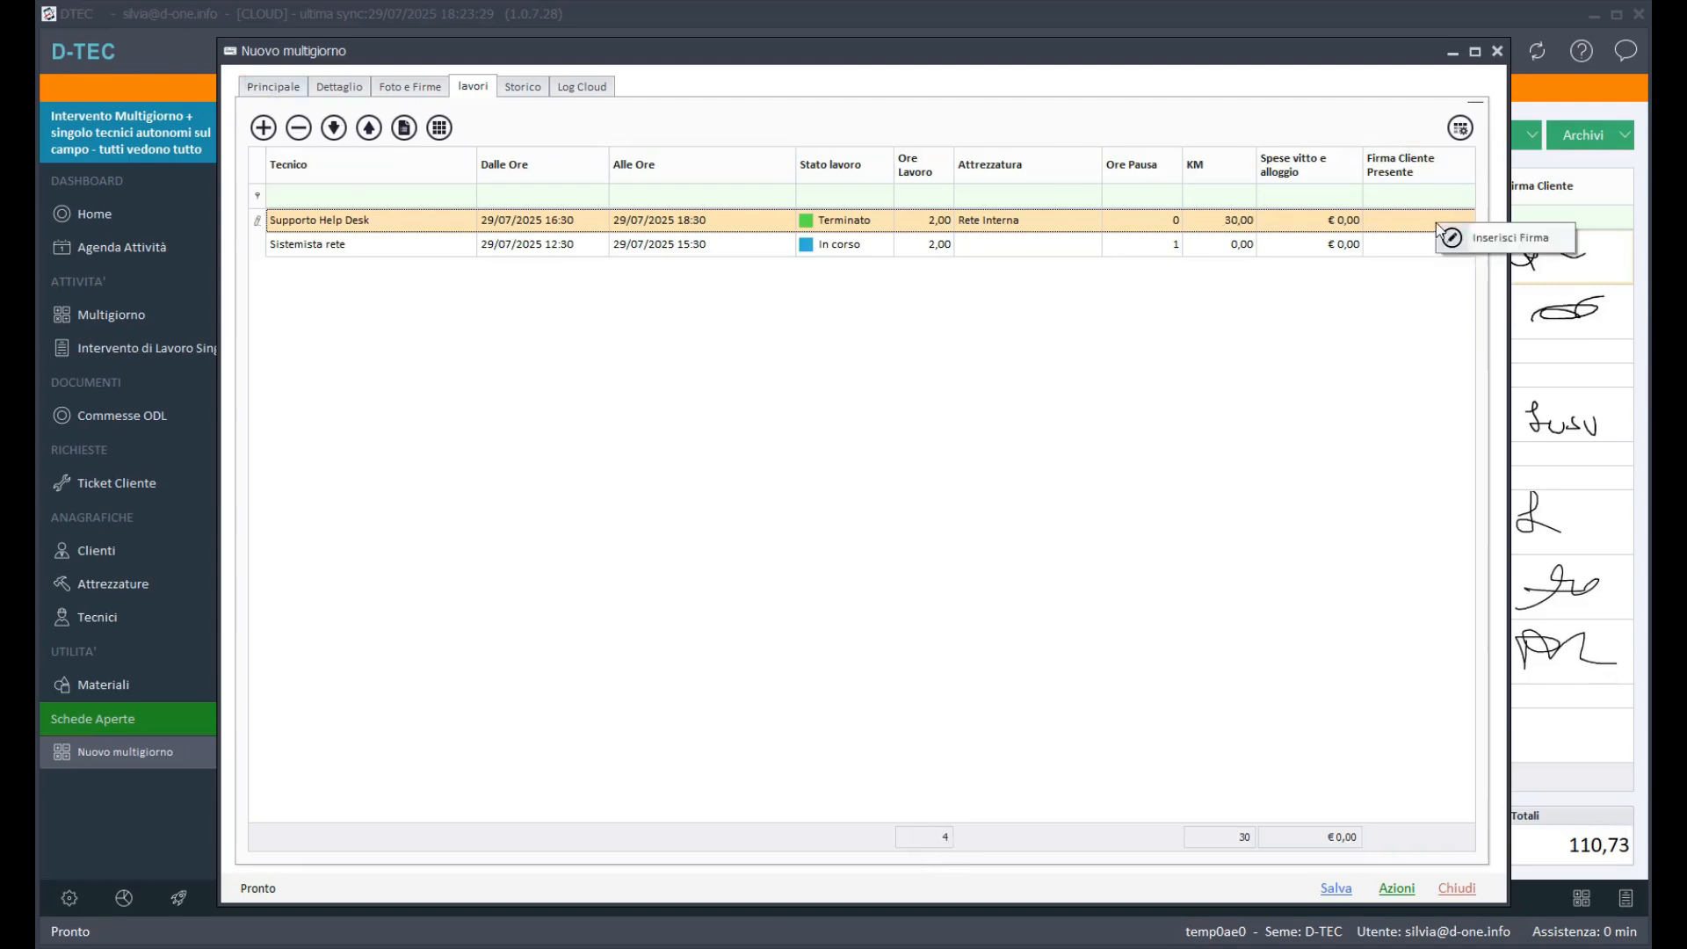
pyautogui.click(1452, 237)
pyautogui.moveTo(794, 464)
pyautogui.mouseDown()
pyautogui.moveTo(994, 476)
pyautogui.moveTo(935, 431)
pyautogui.mouseUp()
pyautogui.click(1047, 603)
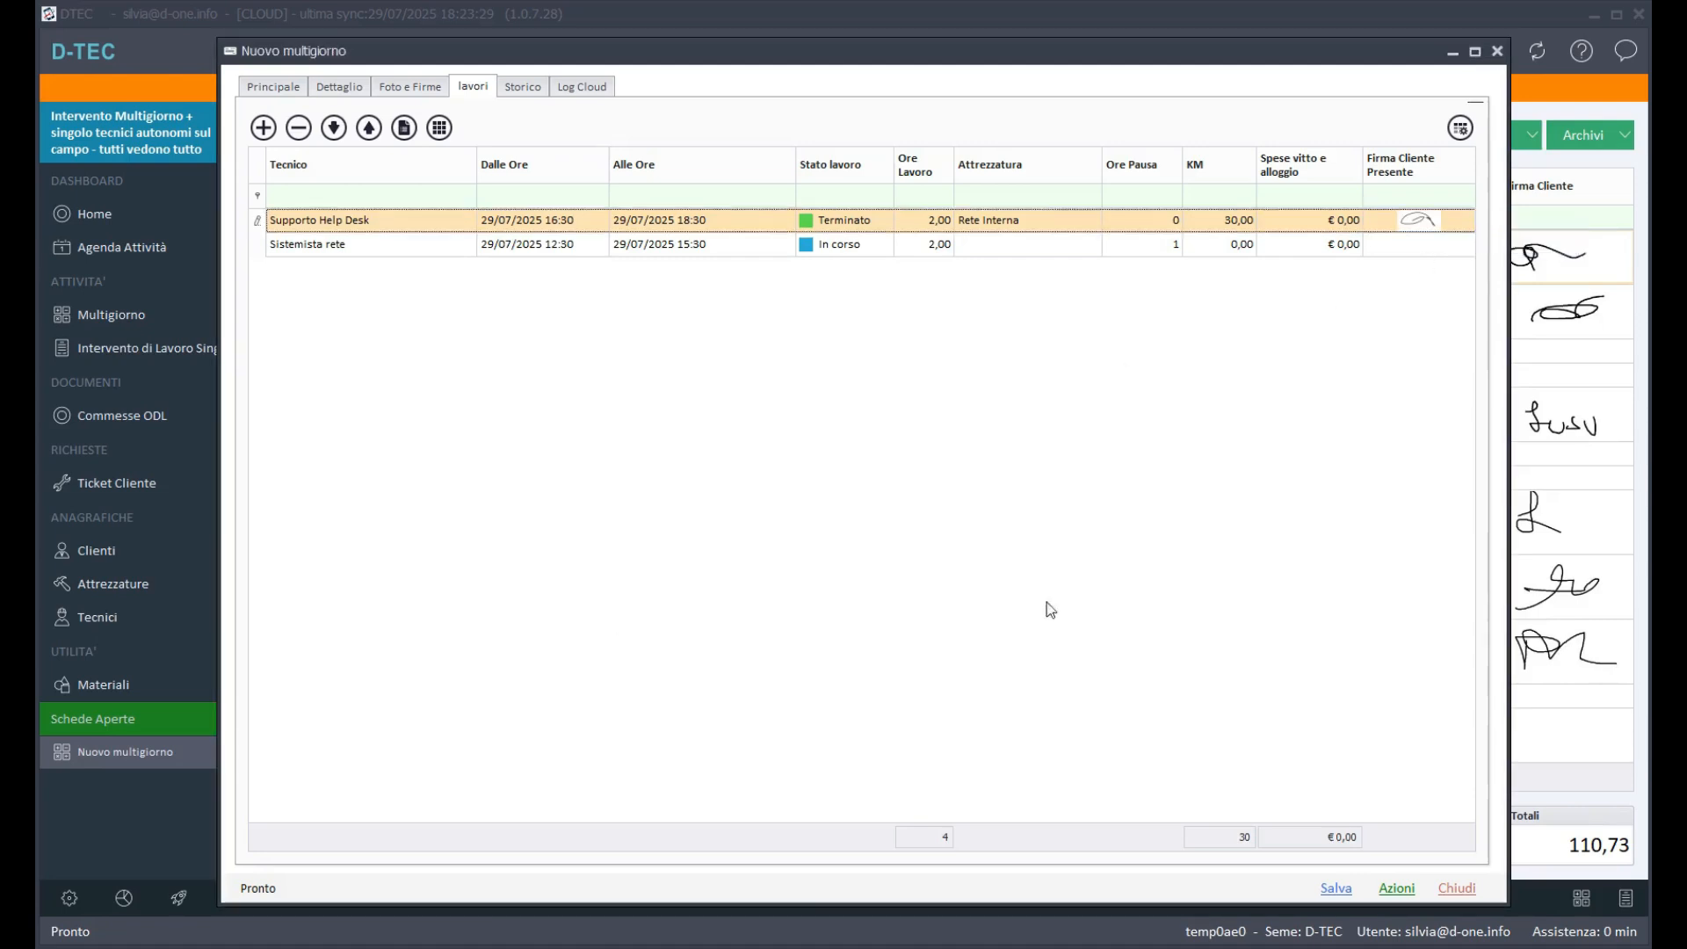
# Step: Insert a handwritten customer signature for the Sistemista rete entry
pyautogui.click(1403, 248)
pyautogui.click(1442, 260)
pyautogui.moveTo(694, 518)
pyautogui.mouseDown()
pyautogui.moveTo(735, 459)
pyautogui.moveTo(915, 415)
pyautogui.mouseUp()
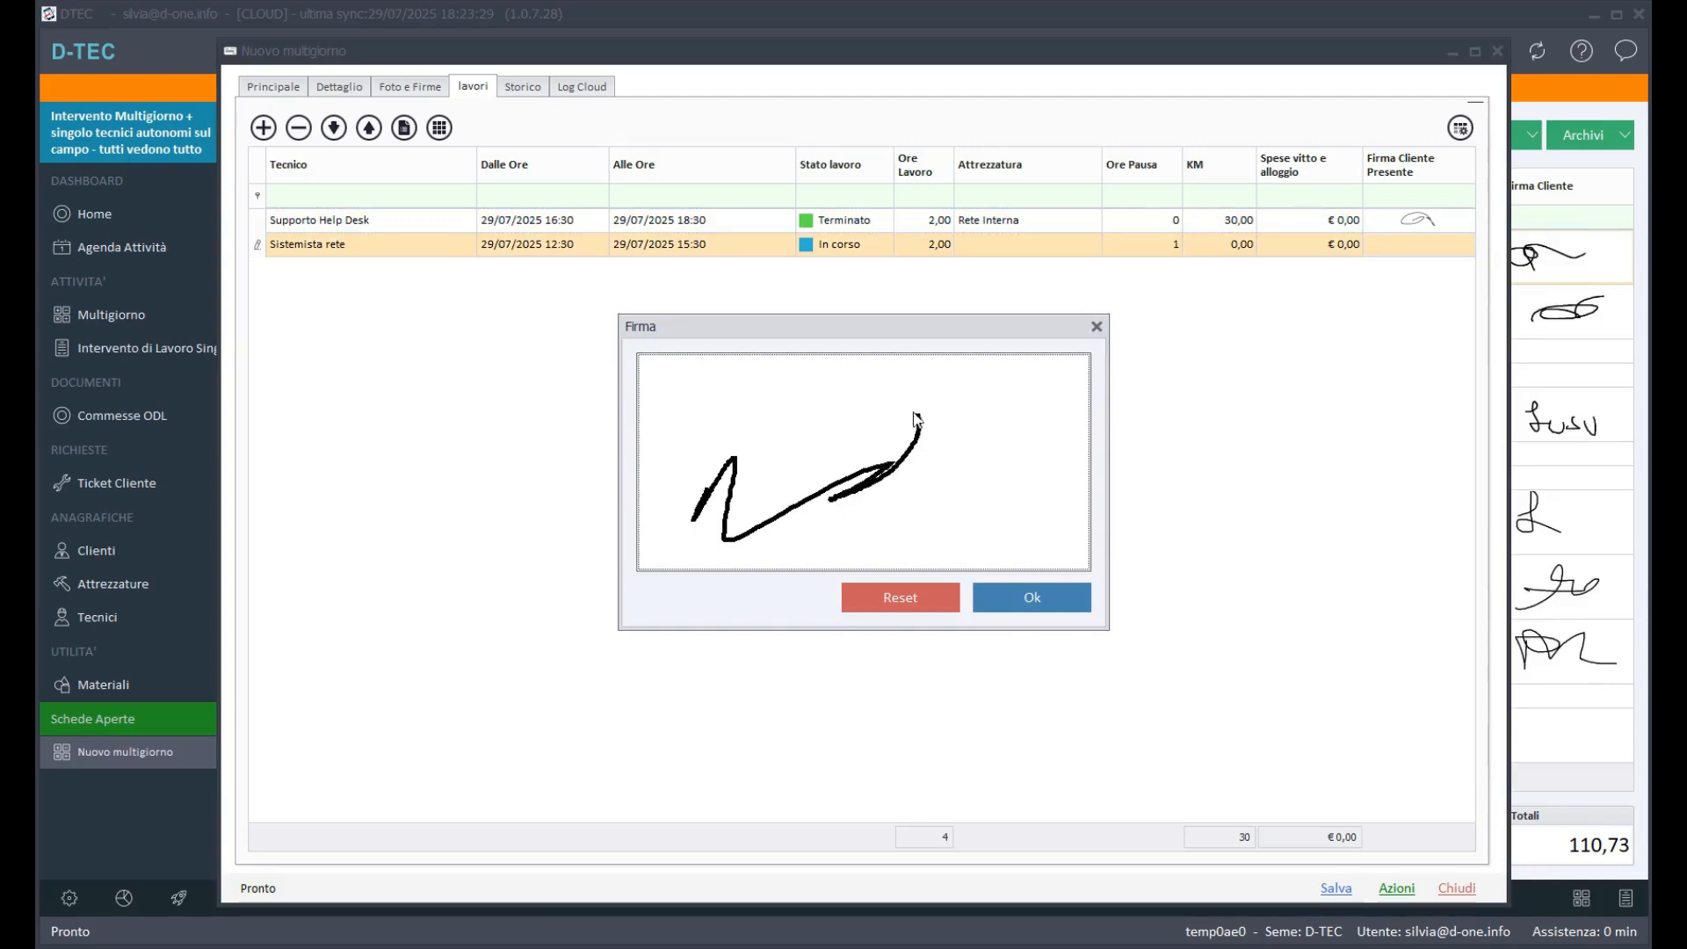
pyautogui.click(1043, 607)
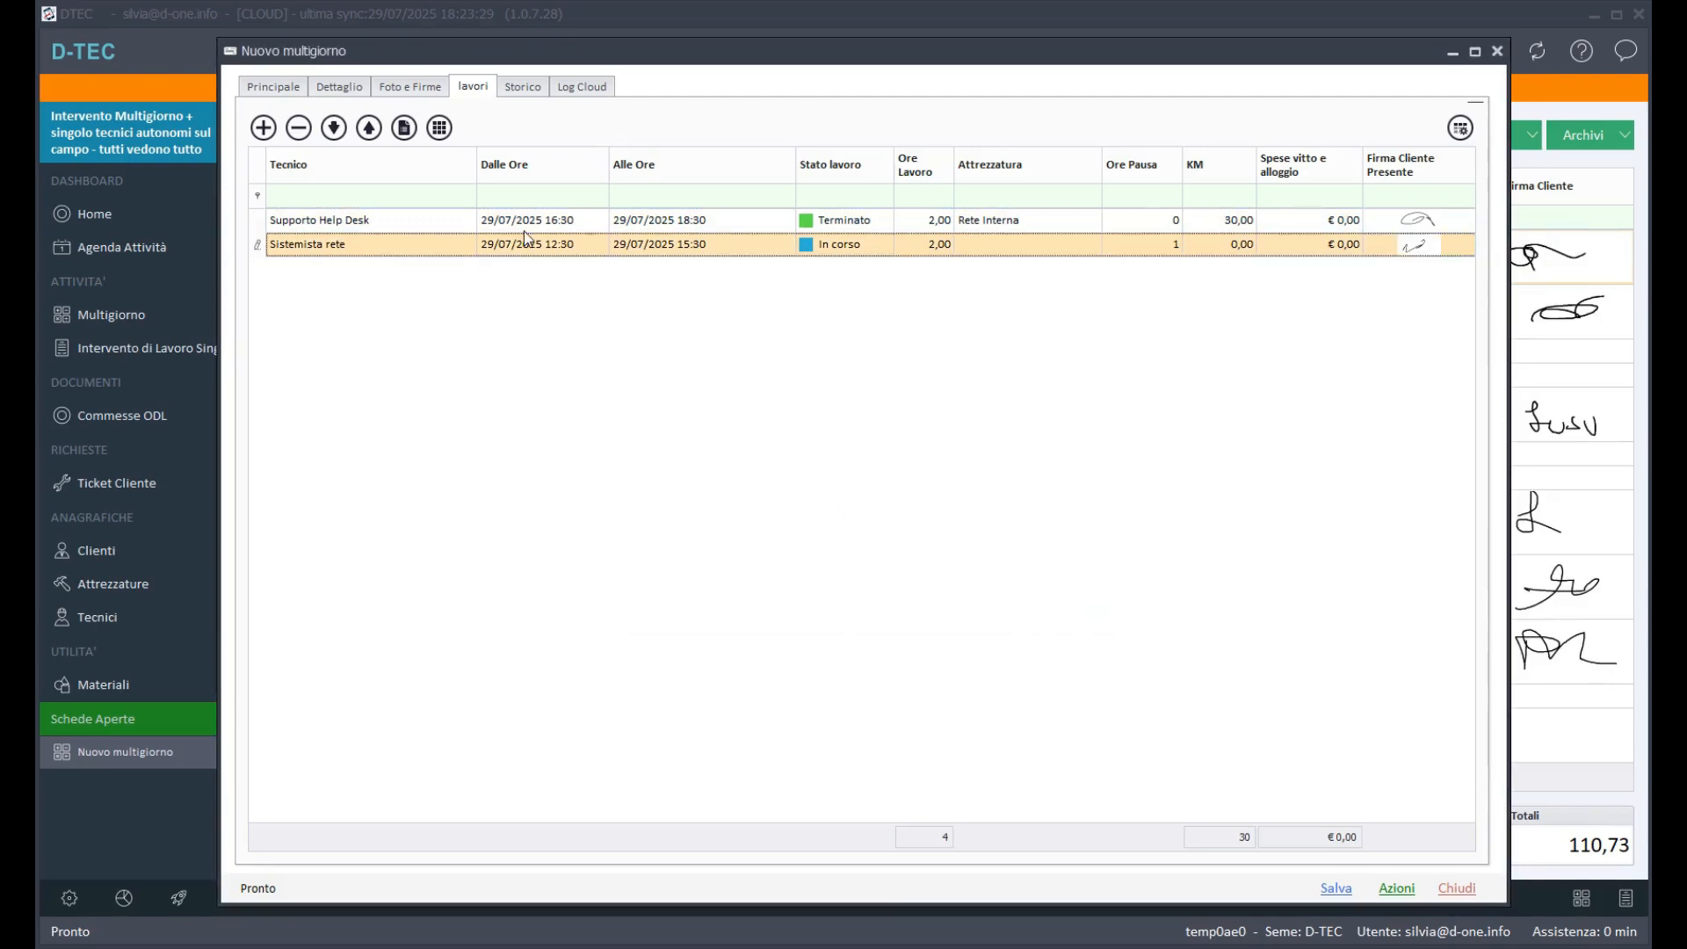
# Step: Return to the document's main details, save the multi-day document and close it
pyautogui.click(273, 91)
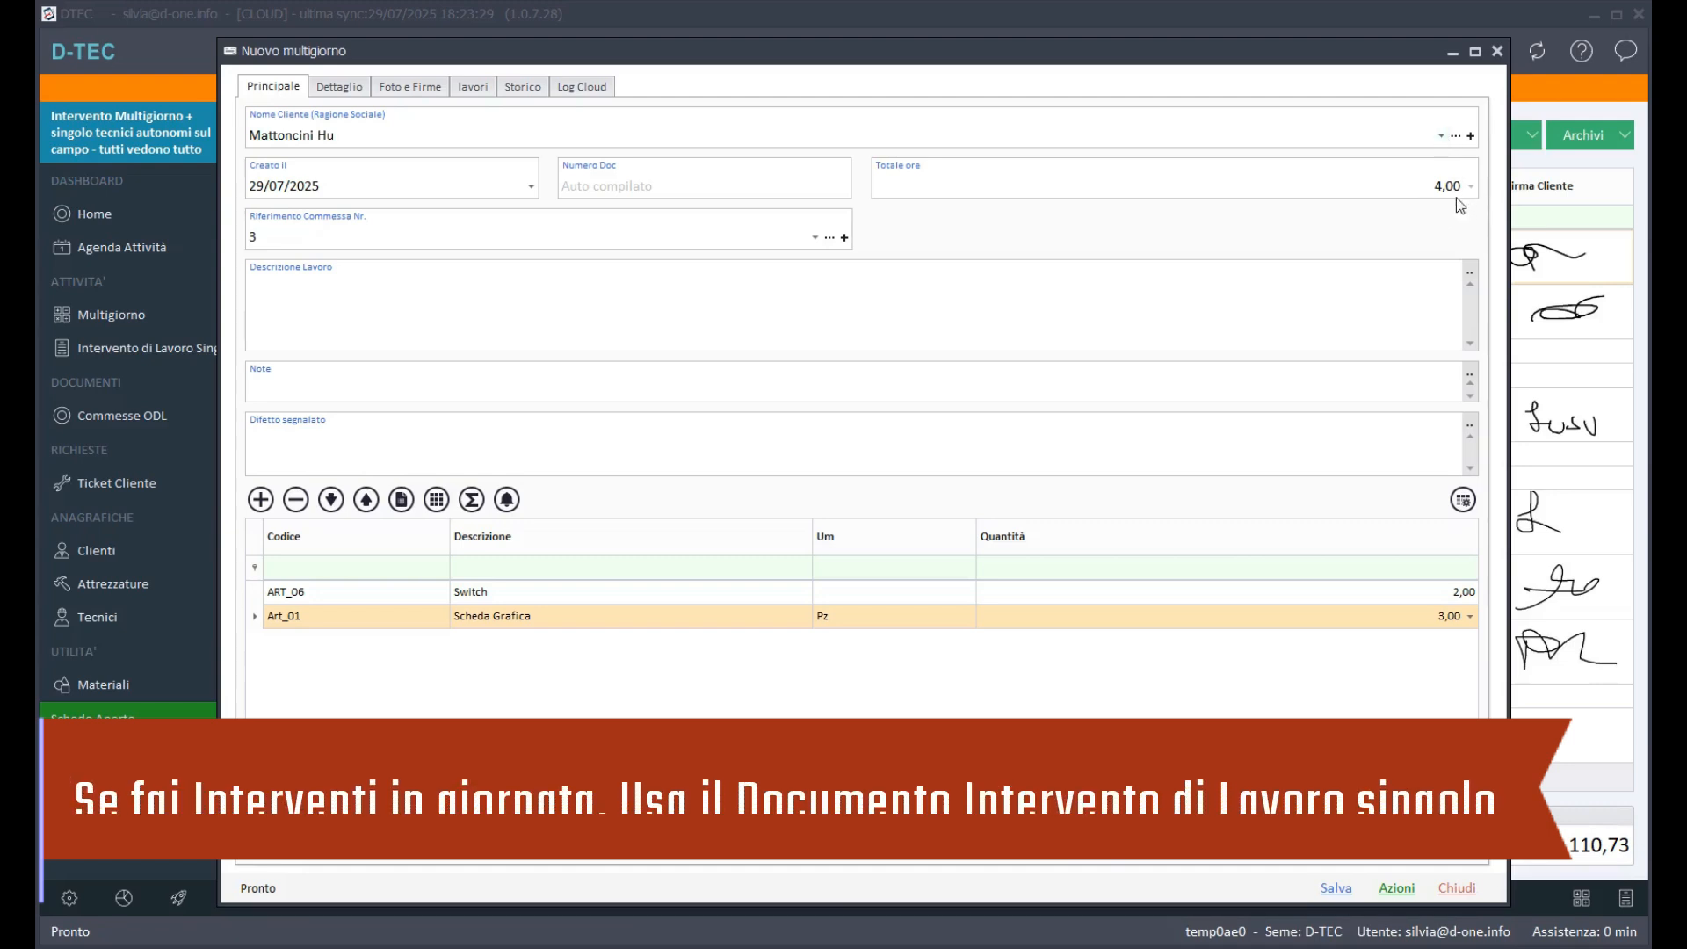
pyautogui.click(1335, 889)
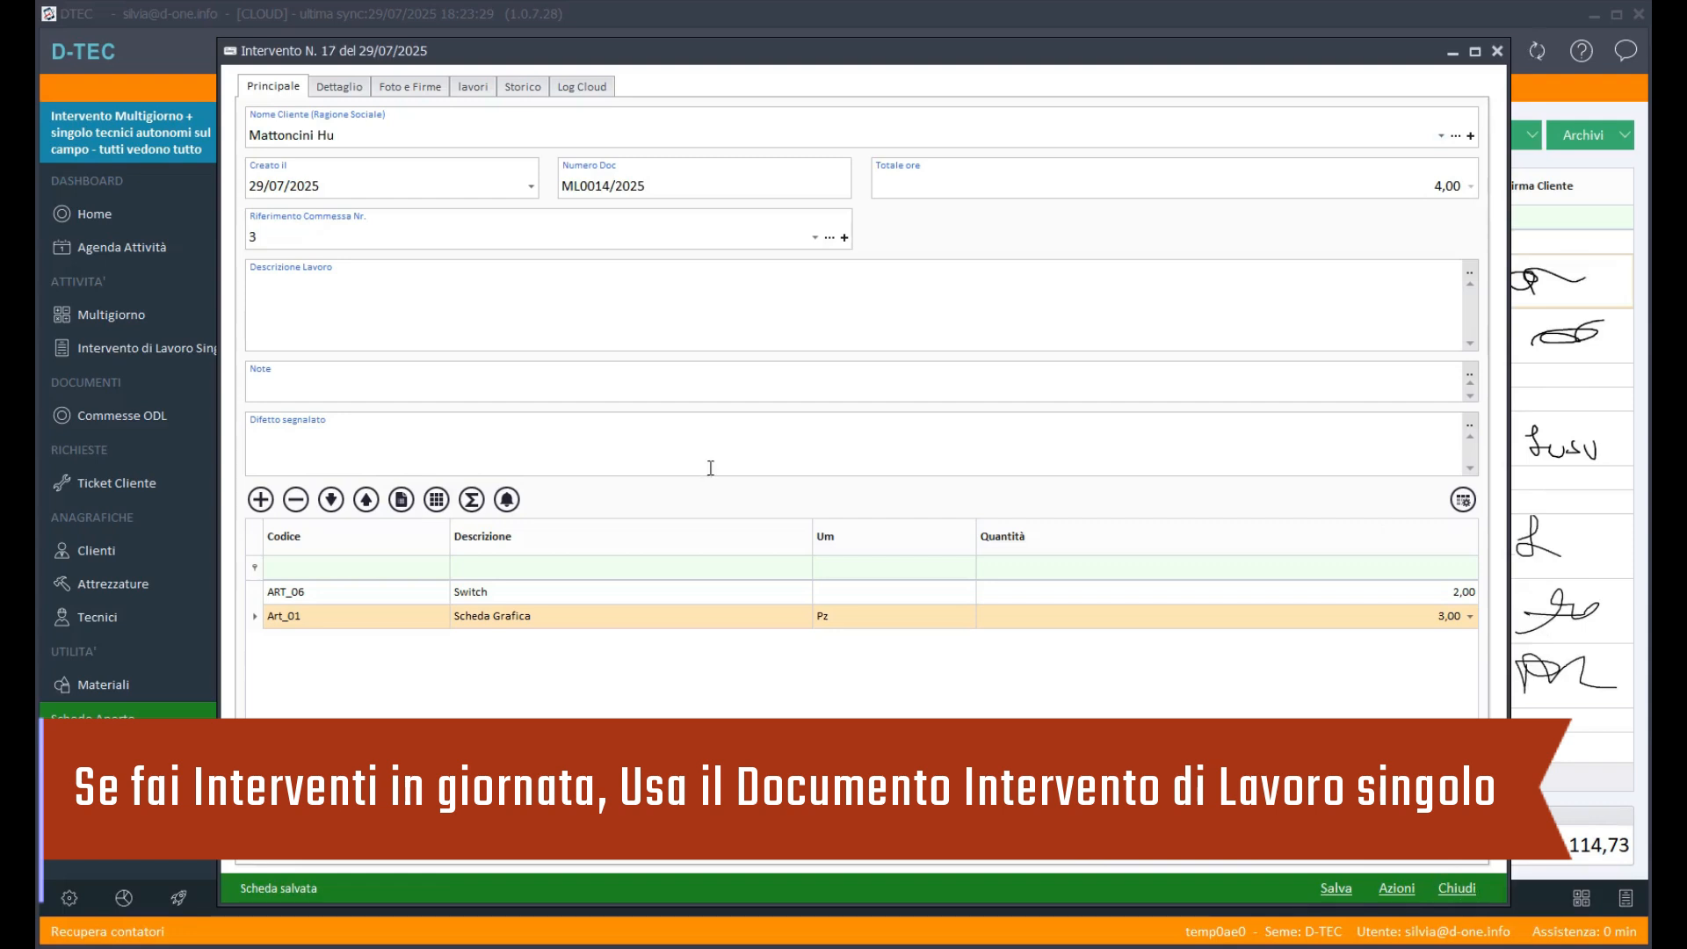
pyautogui.click(249, 196)
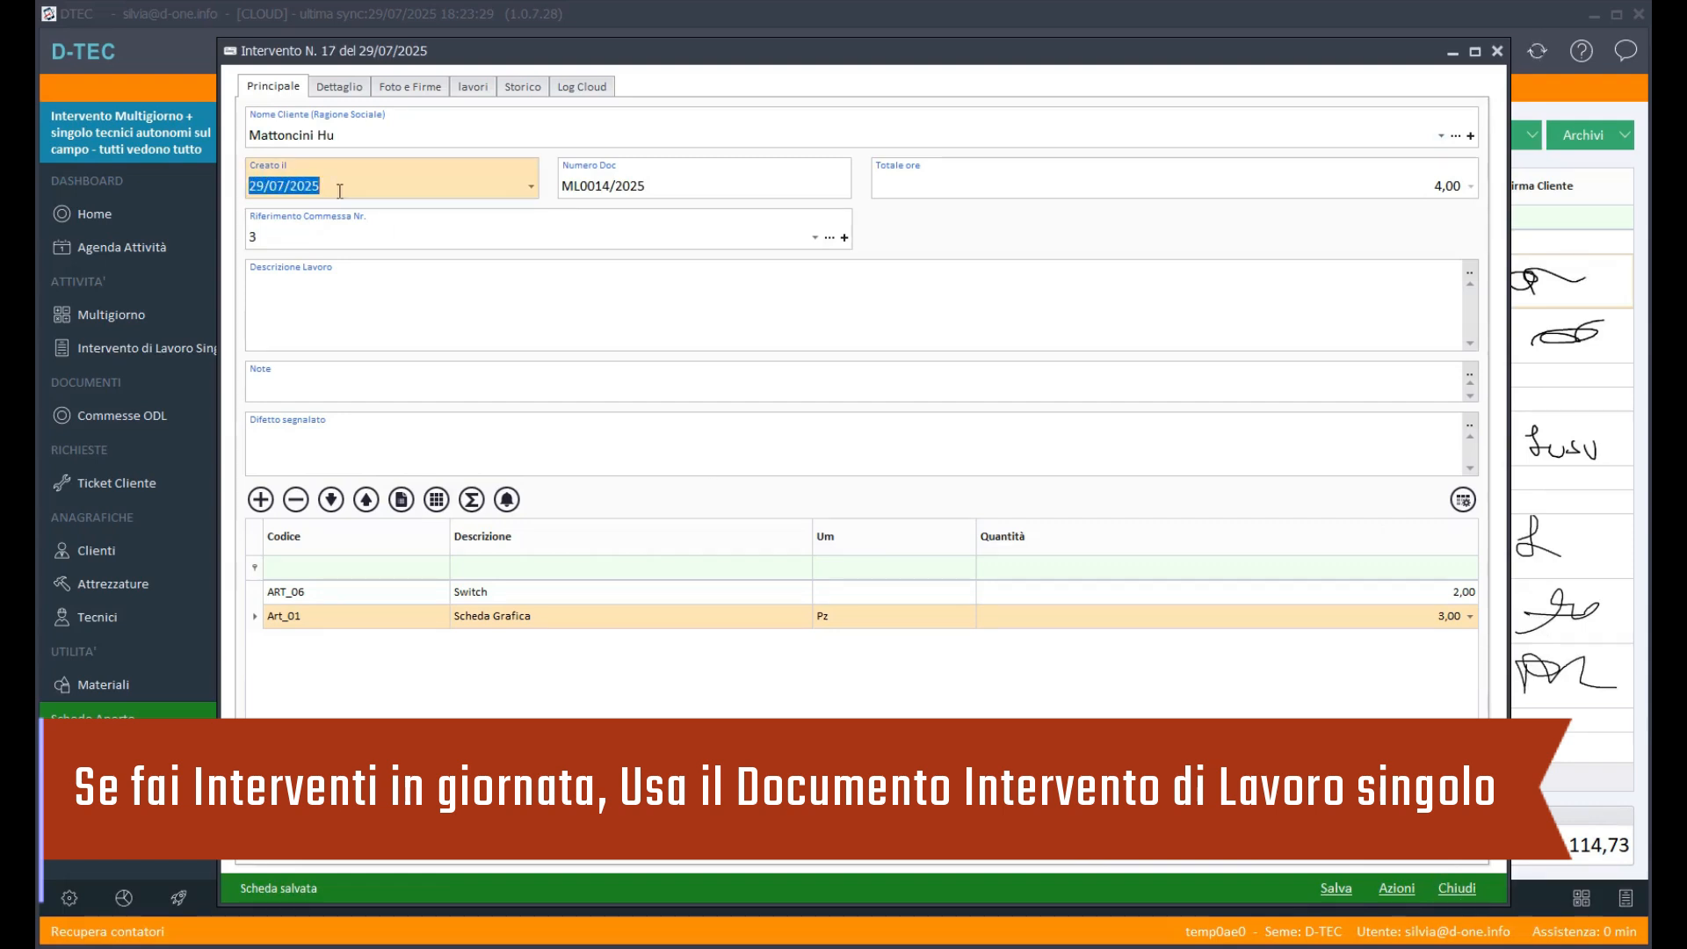
pyautogui.click(1457, 888)
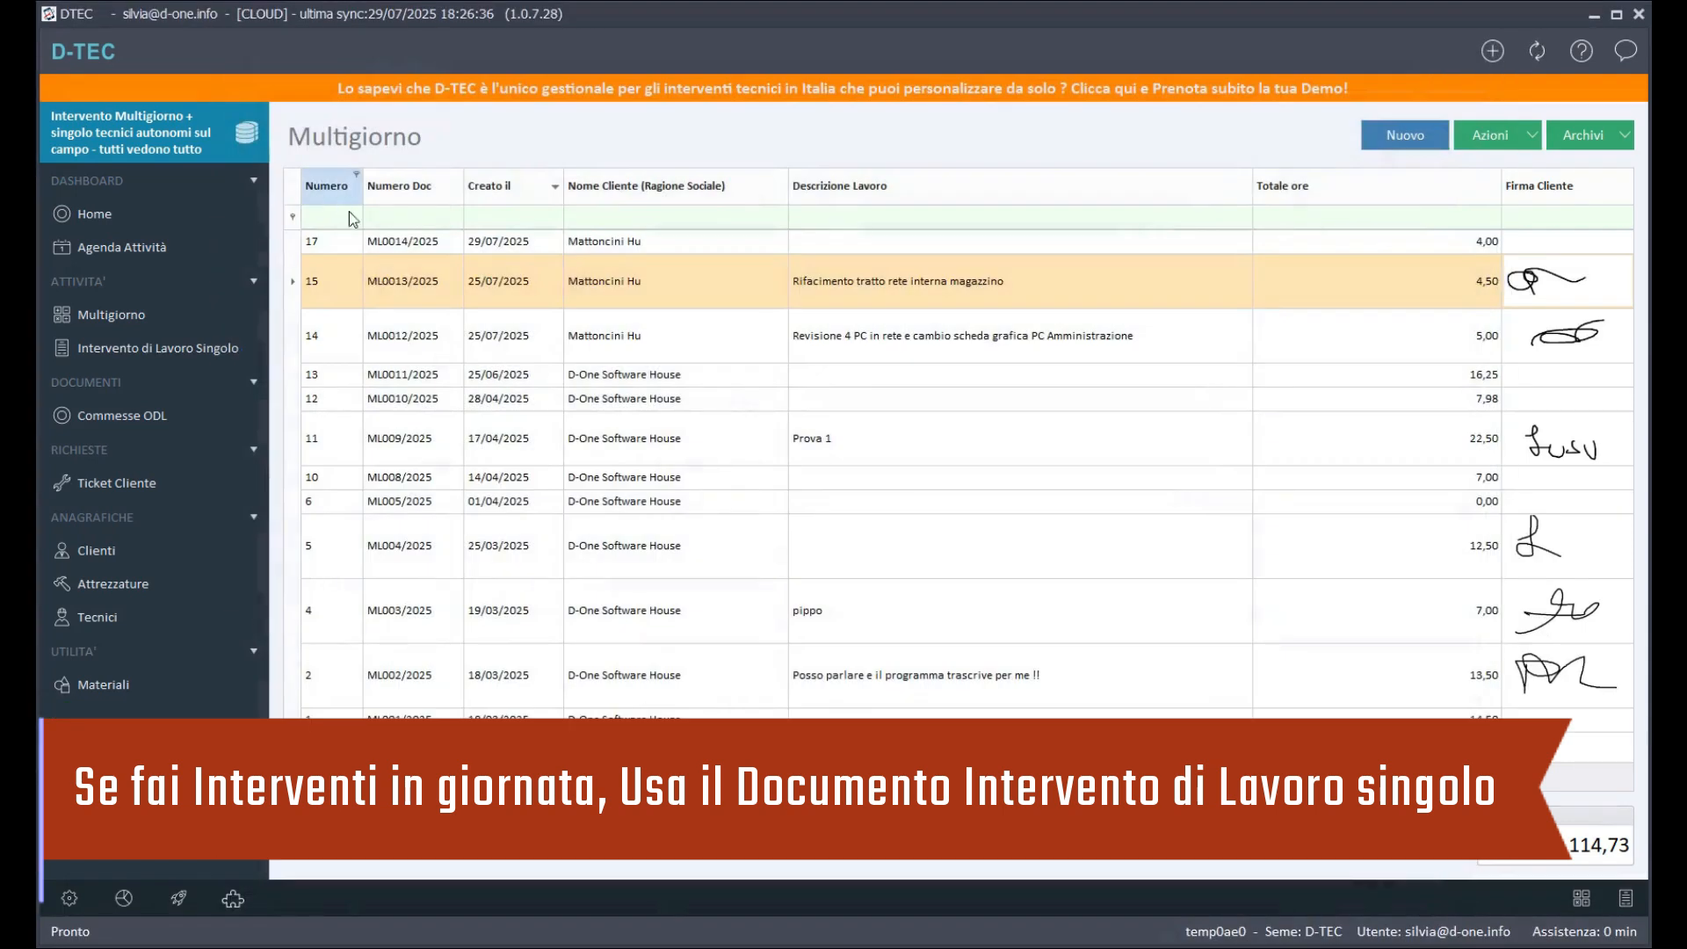
# Step: Select the newly saved document in the list, and view 28 July in the activity agenda
pyautogui.click(682, 247)
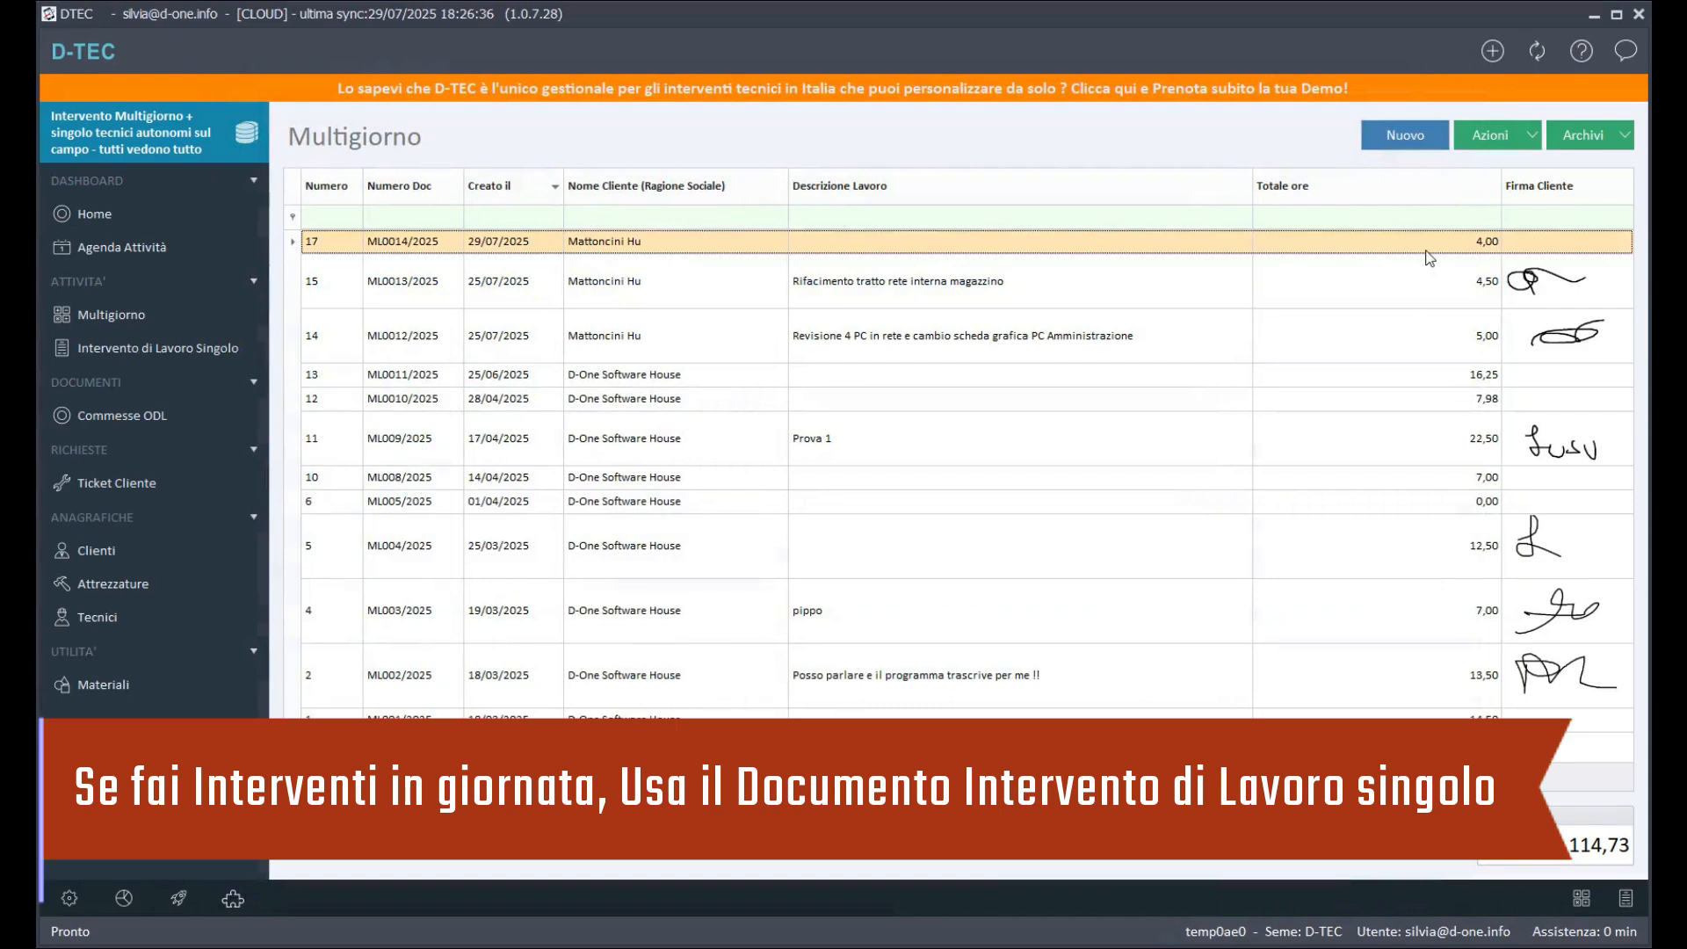
pyautogui.click(102, 253)
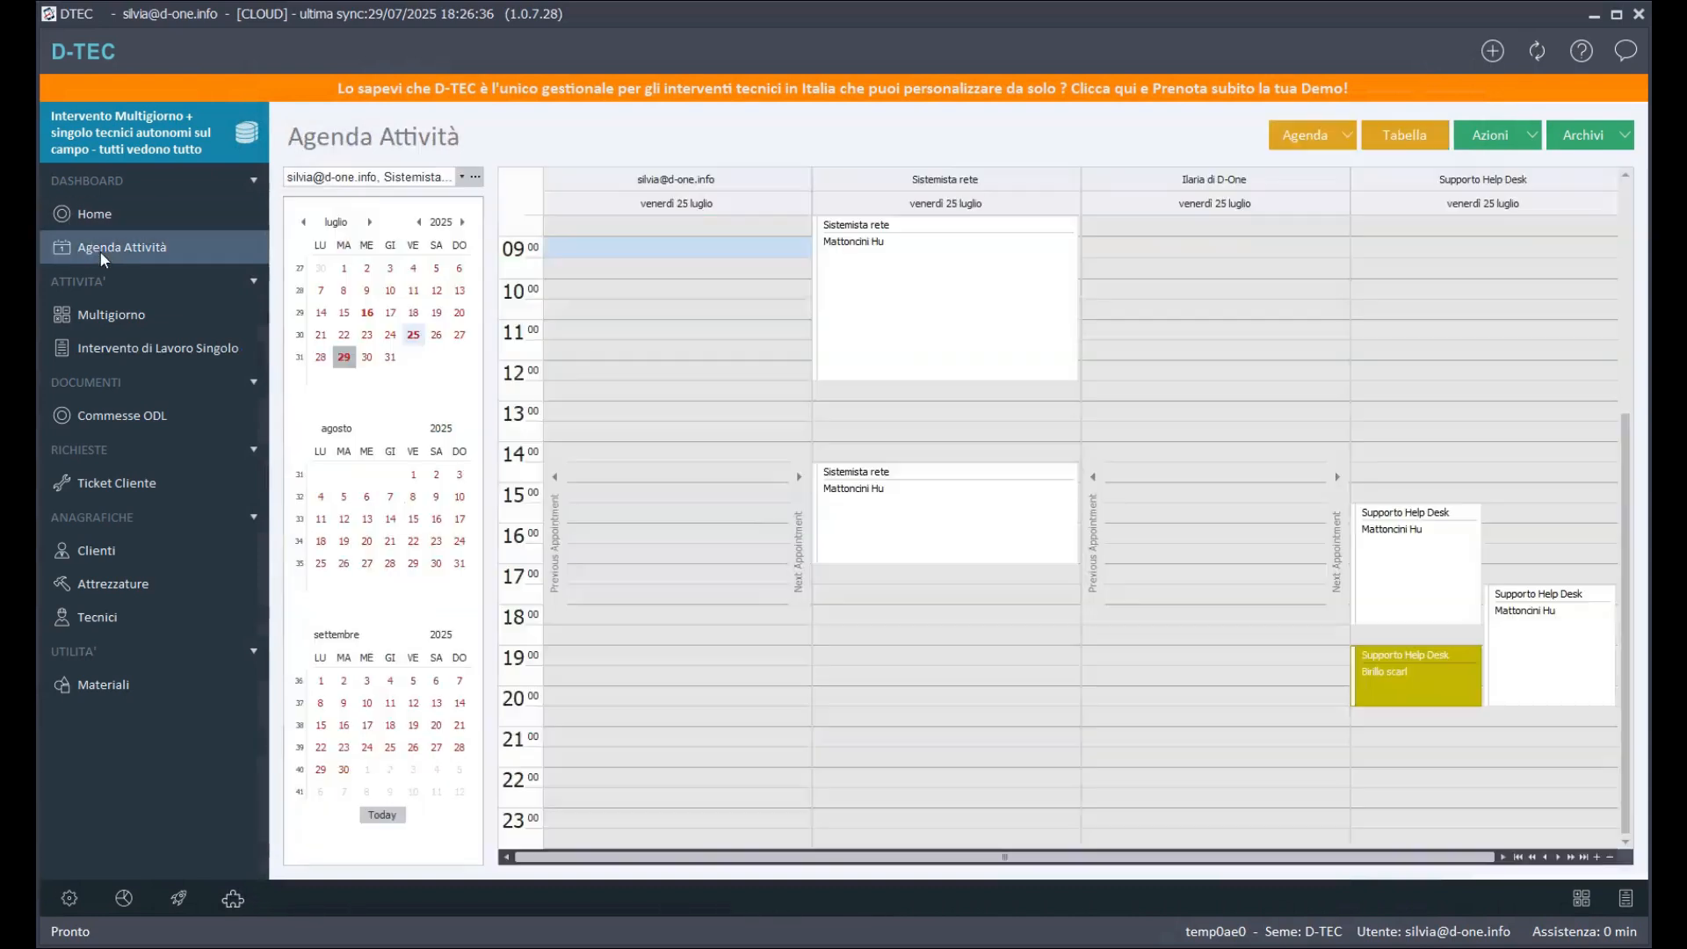
pyautogui.click(321, 359)
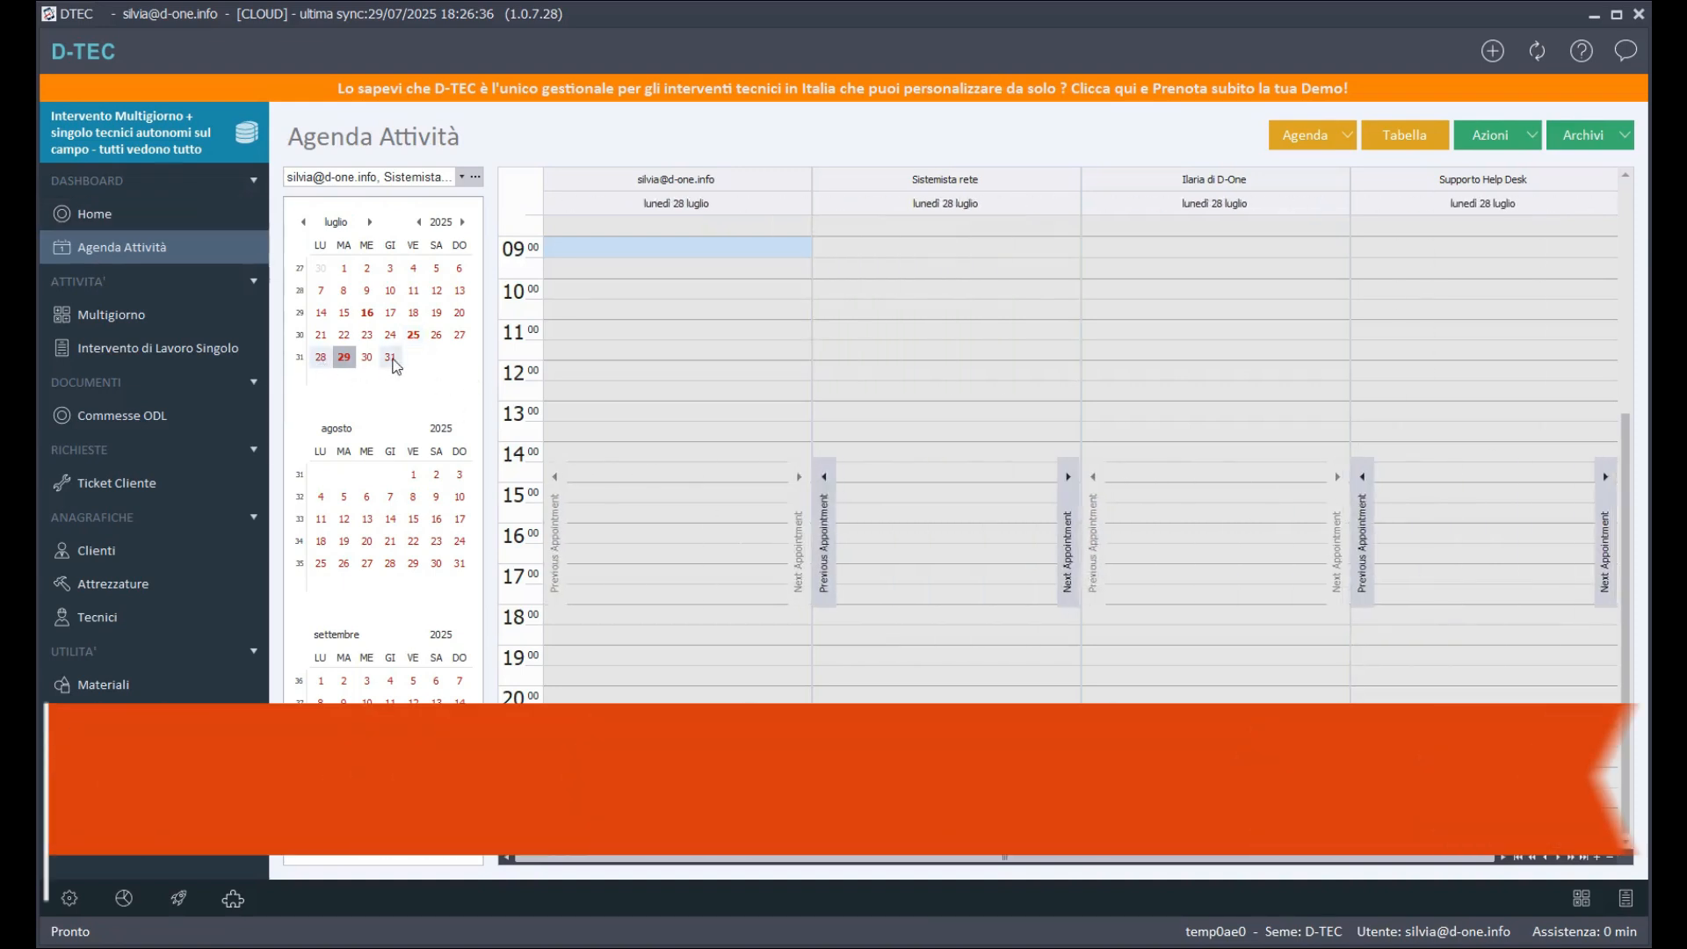
# Step: Show 28 July to 1 August in the agenda, and review the work entries behind the Sistemista rete appointment
pyautogui.keyDown('shift'); pyautogui.click(413, 476); pyautogui.keyUp('shift')
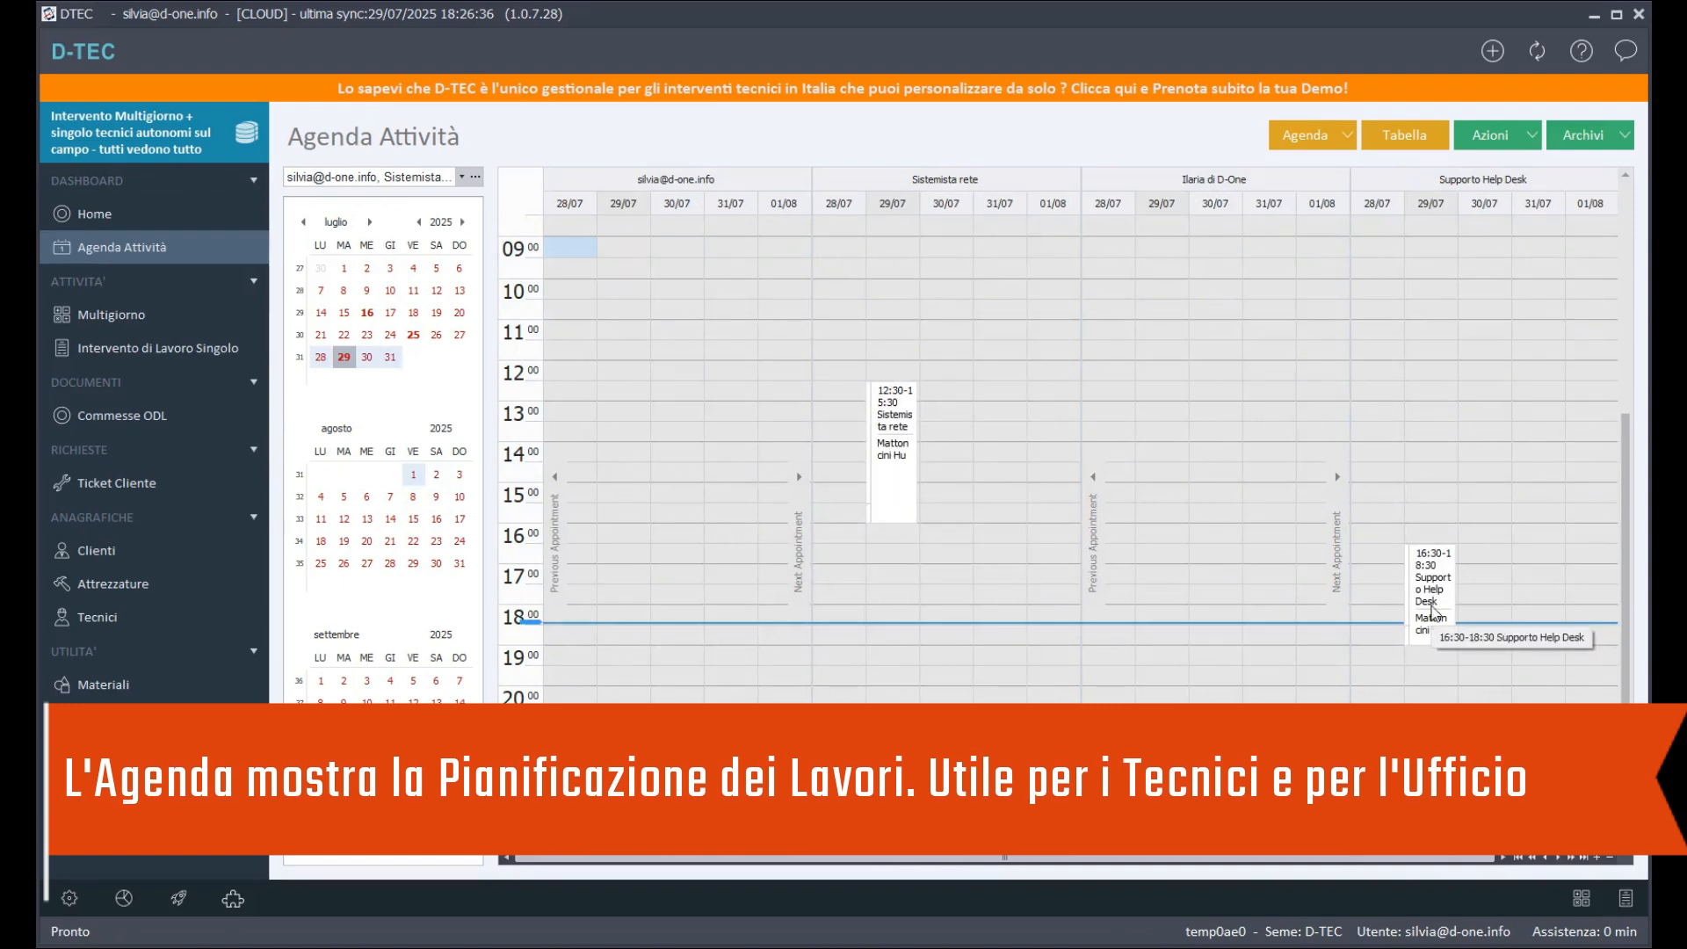
pyautogui.click(896, 454)
pyautogui.doubleClick(896, 454)
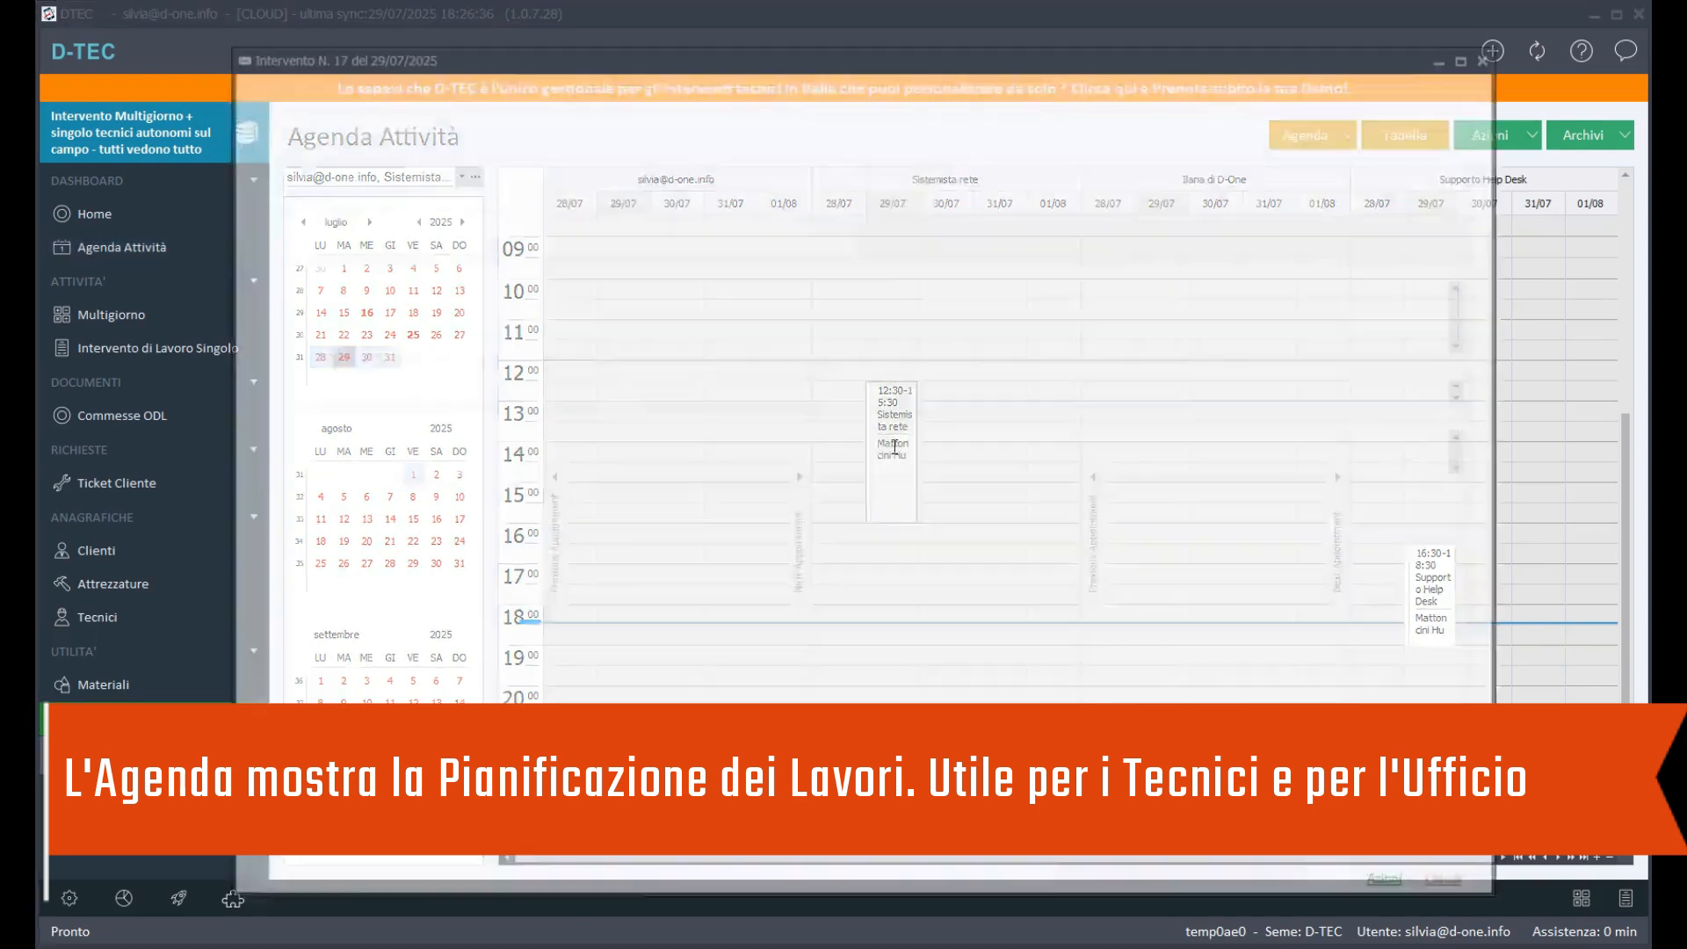
pyautogui.click(474, 88)
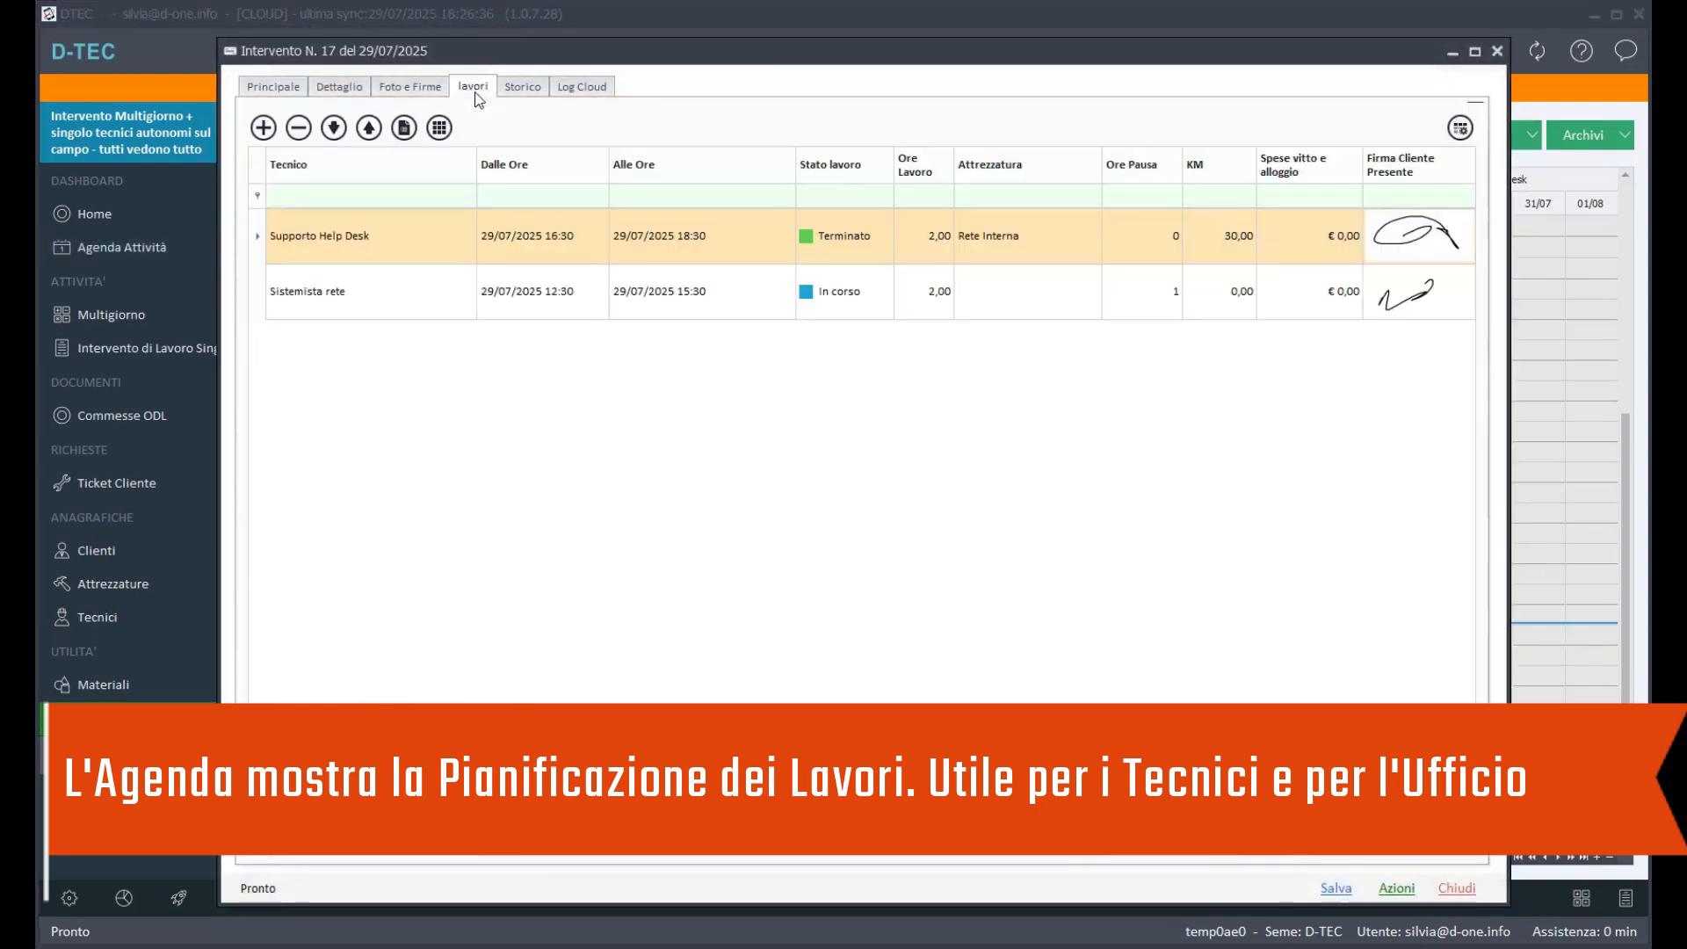
pyautogui.click(1494, 51)
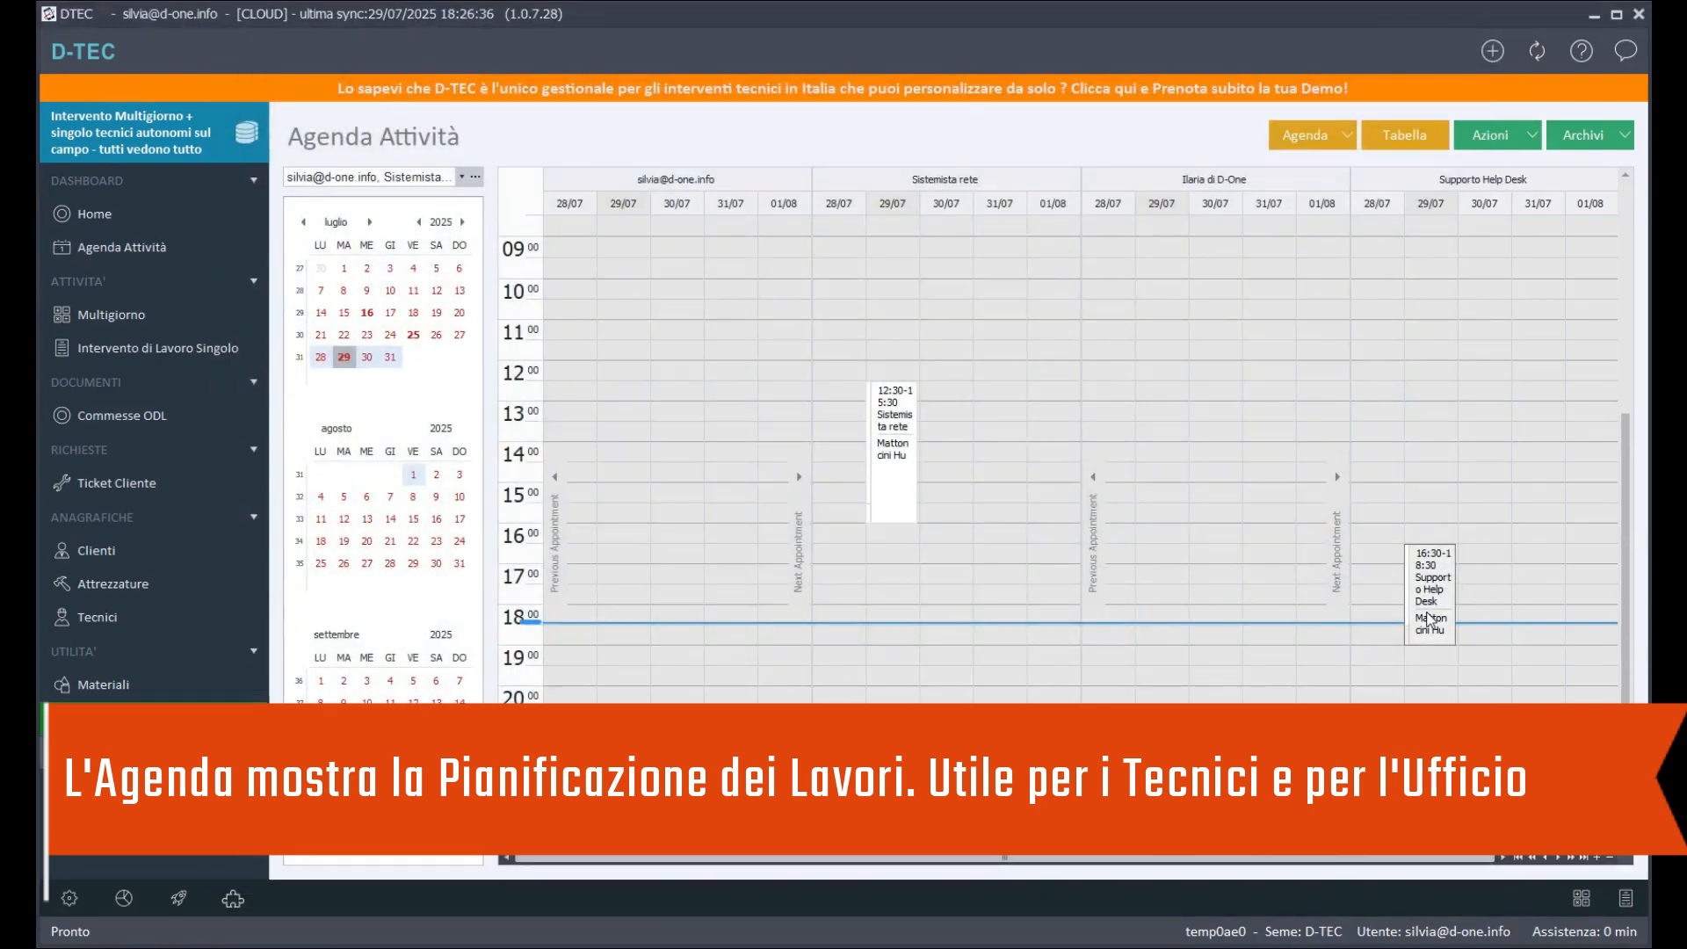
# Step: Review the work entries behind the Supporto Help Desk appointment on 29/07, then close the document
pyautogui.doubleClick(1429, 619)
pyautogui.click(473, 87)
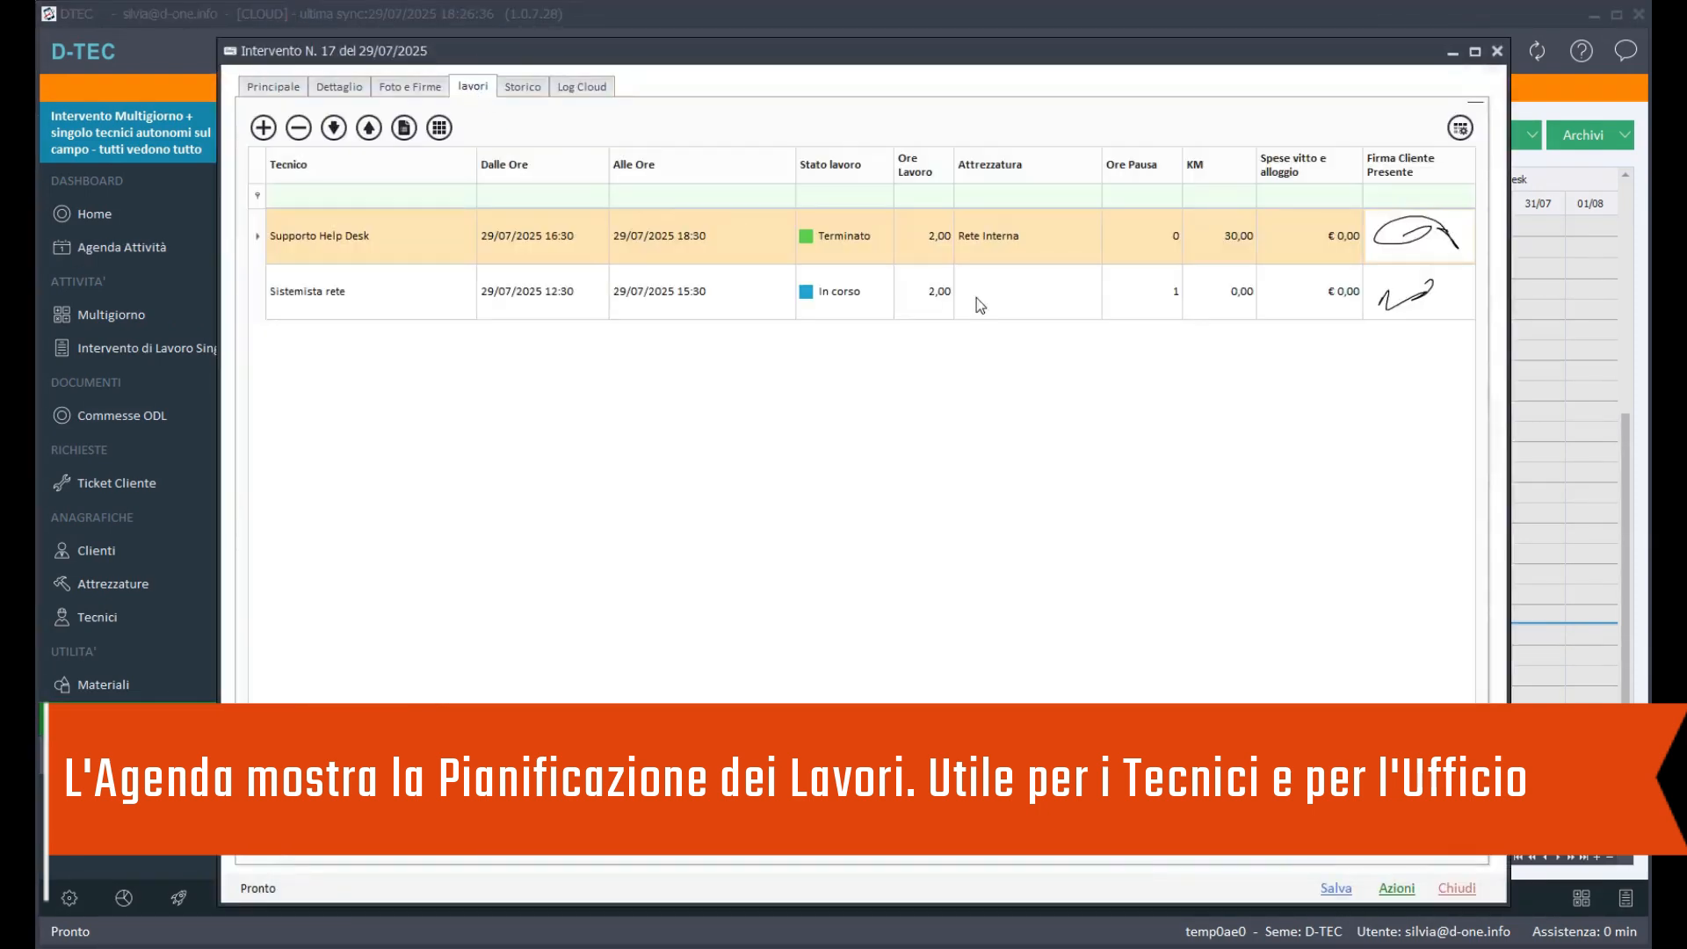
pyautogui.click(1457, 888)
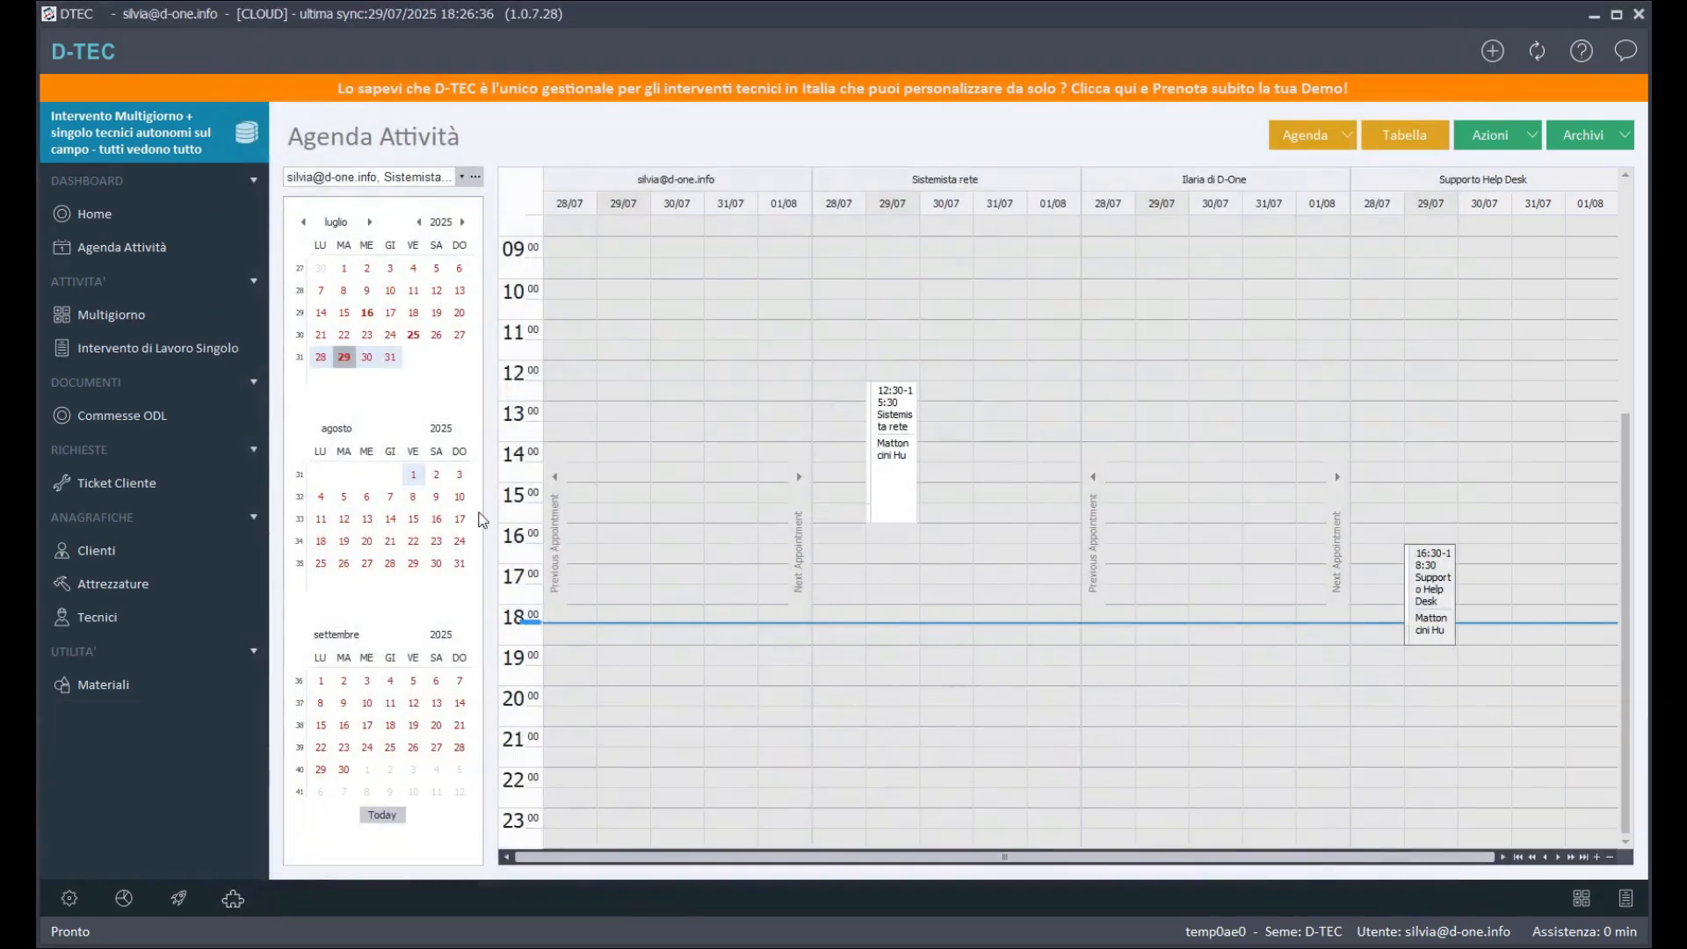
# Step: Generate the Report Dettaglio Ore Tecnici su Multigiorno with the start date set to 01/07/2025
pyautogui.click(124, 900)
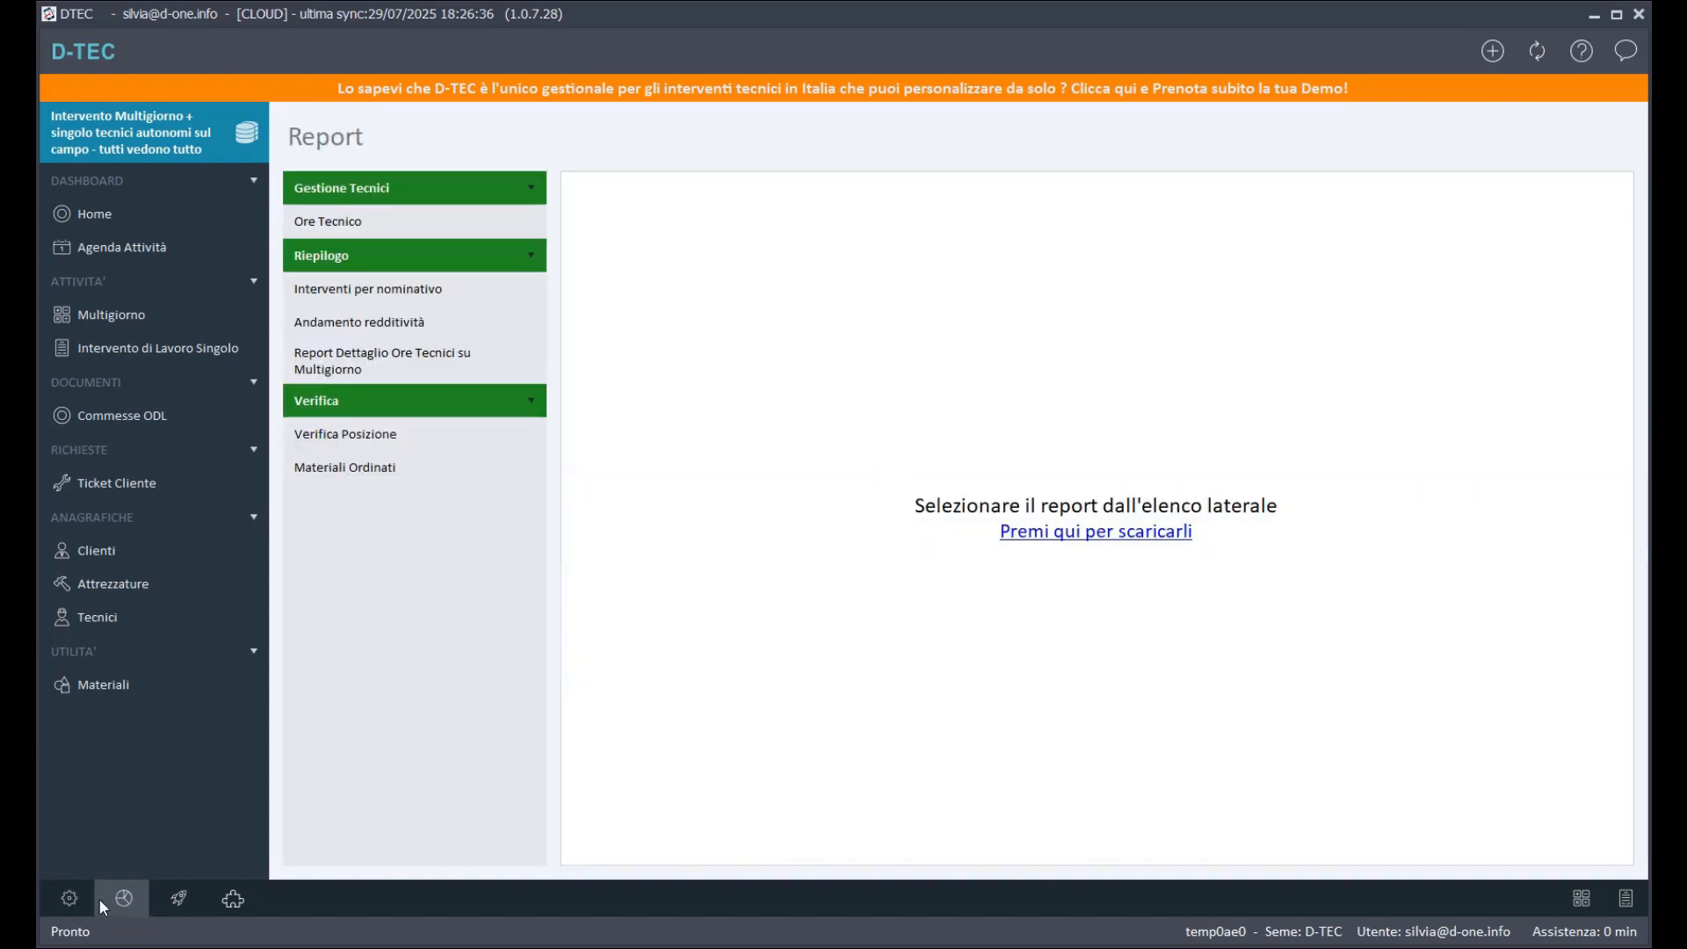
pyautogui.click(374, 360)
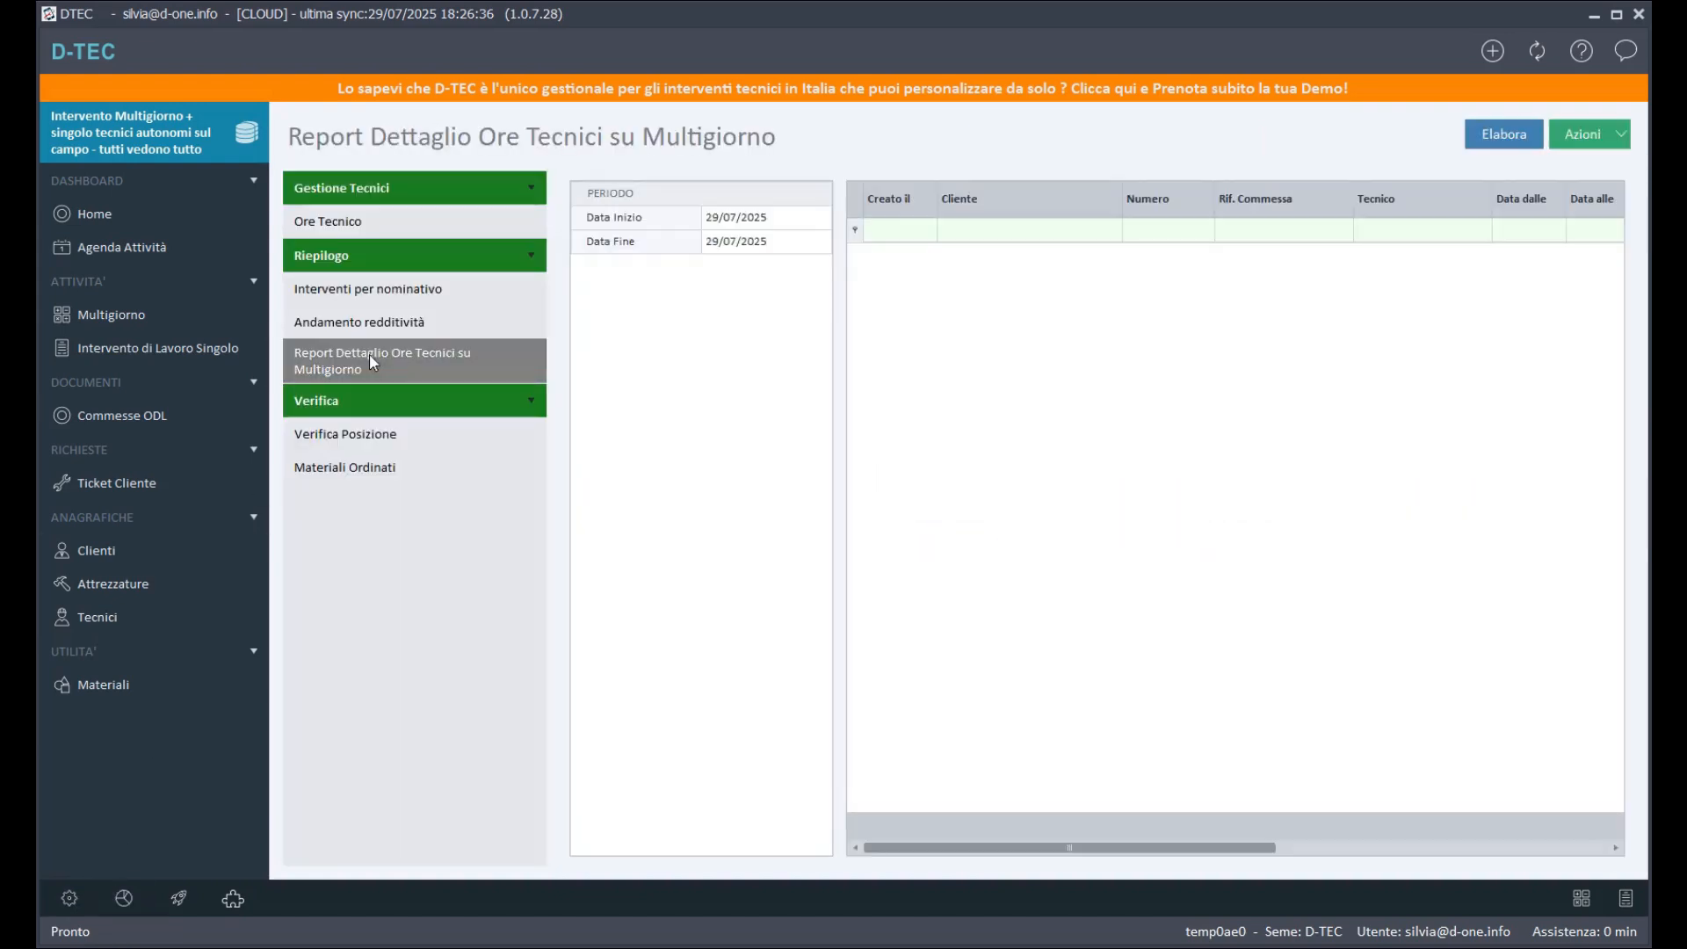
pyautogui.click(817, 219)
pyautogui.click(823, 218)
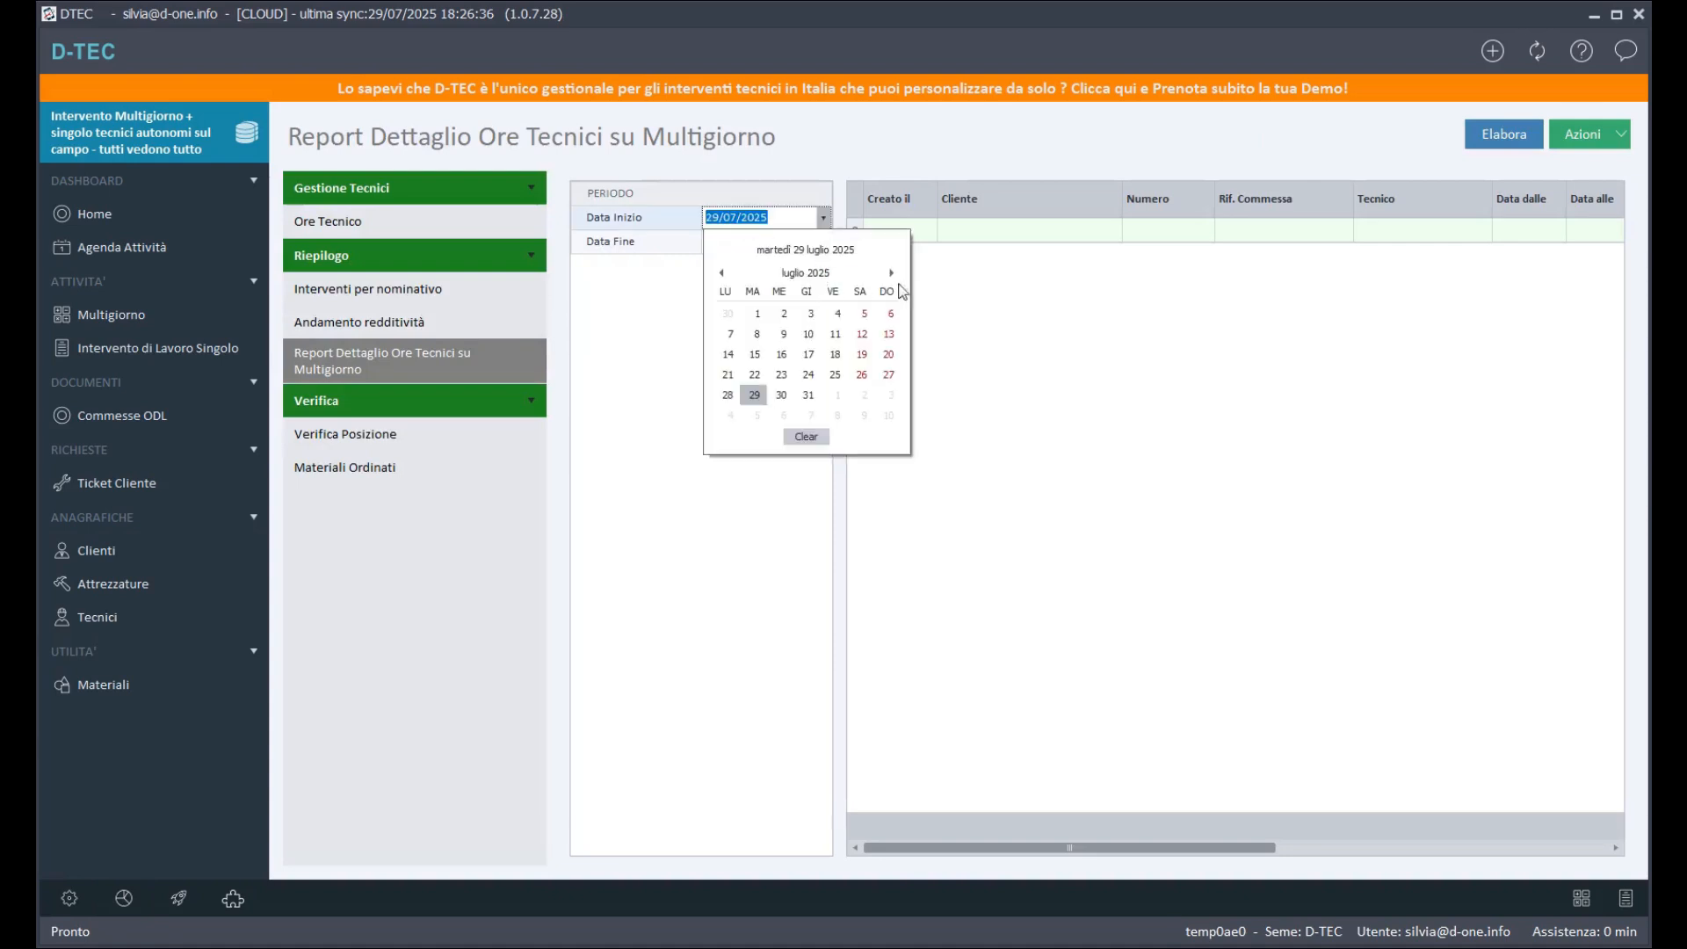
pyautogui.click(758, 313)
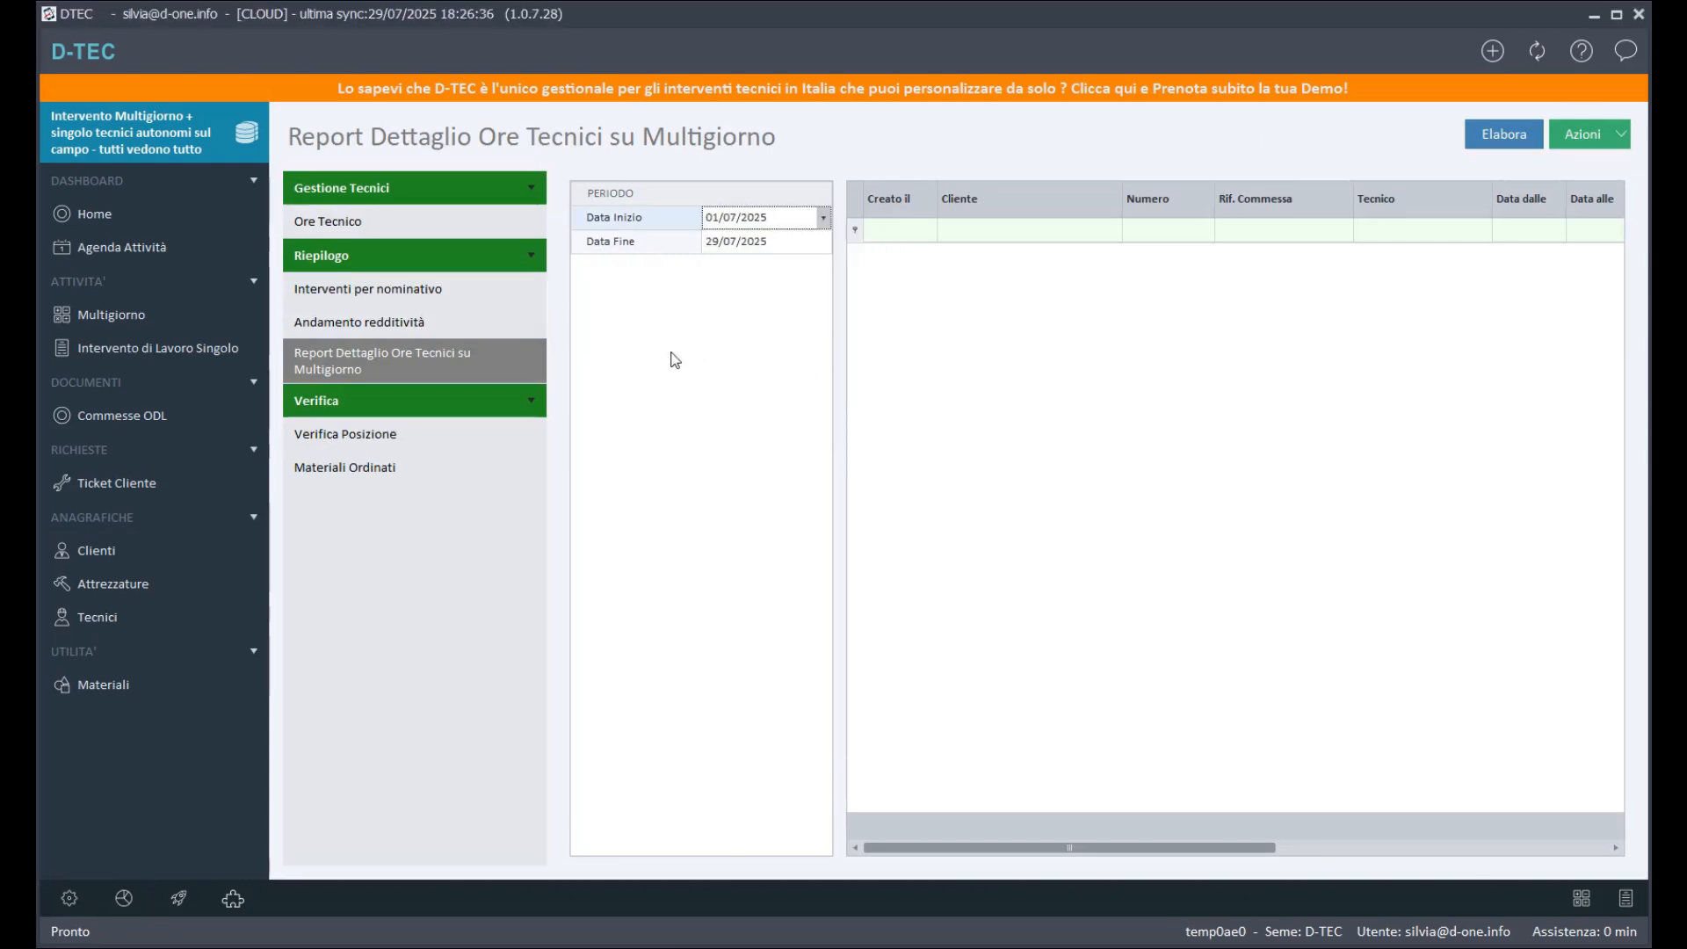
pyautogui.click(1504, 134)
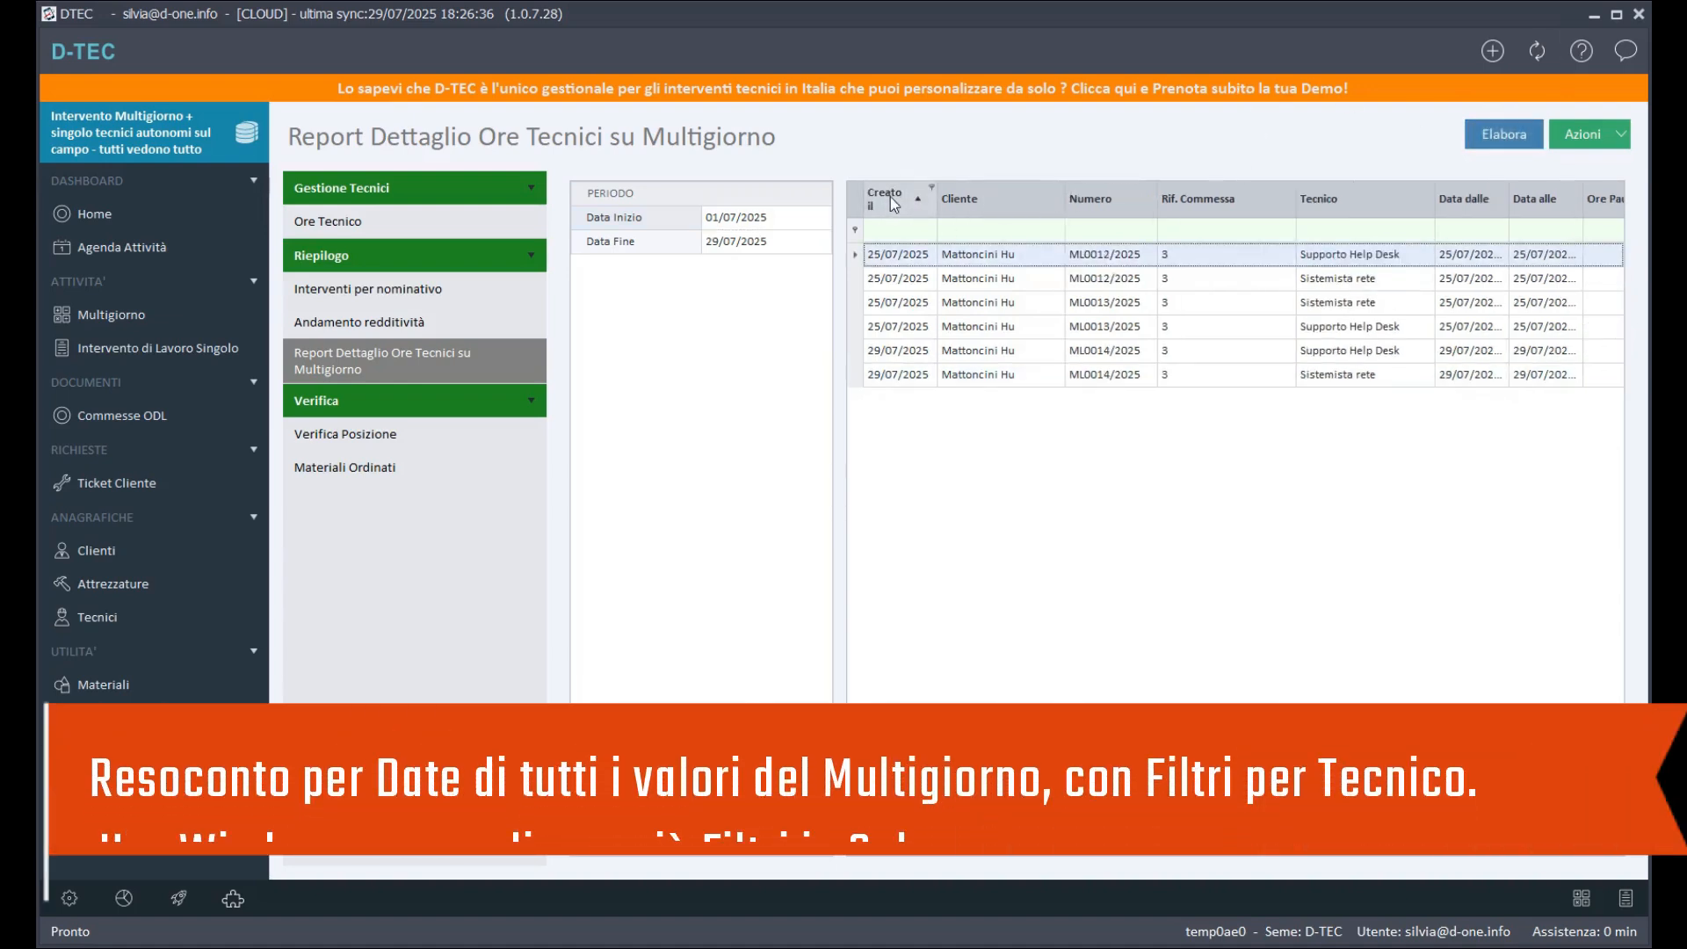
# Step: Narrow the Rif. Commessa column and place the Data dalle and Data alle columns directly after Creato il
pyautogui.moveTo(1297, 200); pyautogui.dragTo(1221, 202)
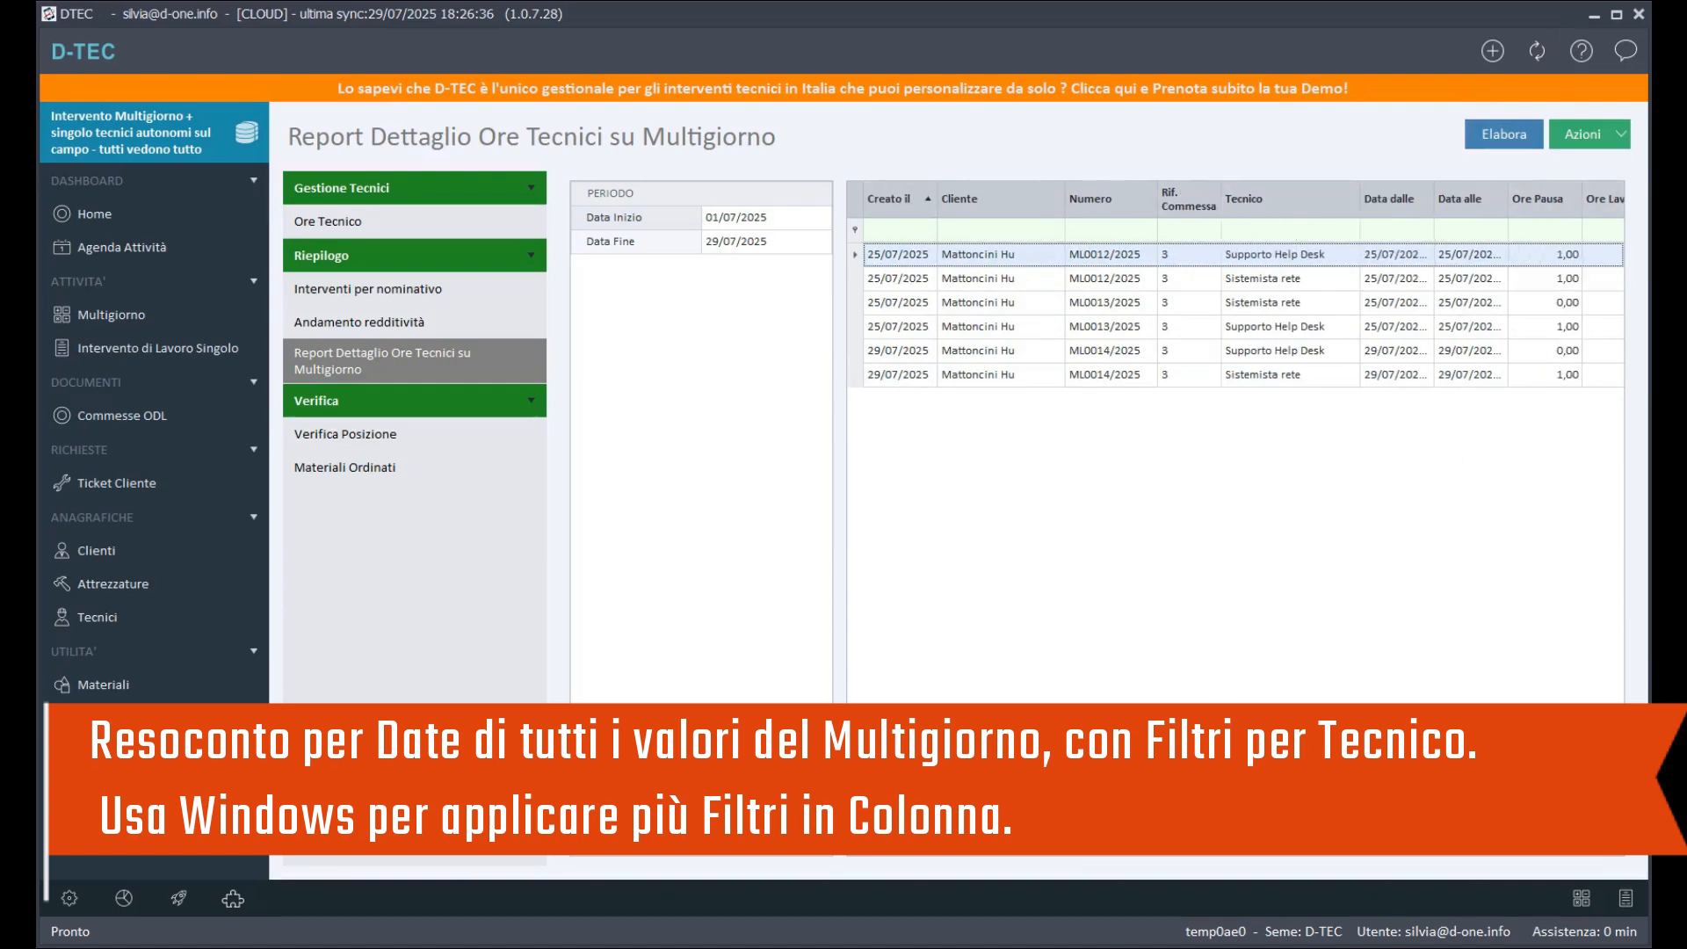
pyautogui.moveTo(1258, 859); pyautogui.dragTo(1066, 864)
pyautogui.moveTo(1408, 200); pyautogui.dragTo(939, 198)
pyautogui.moveTo(1463, 199); pyautogui.dragTo(1015, 204)
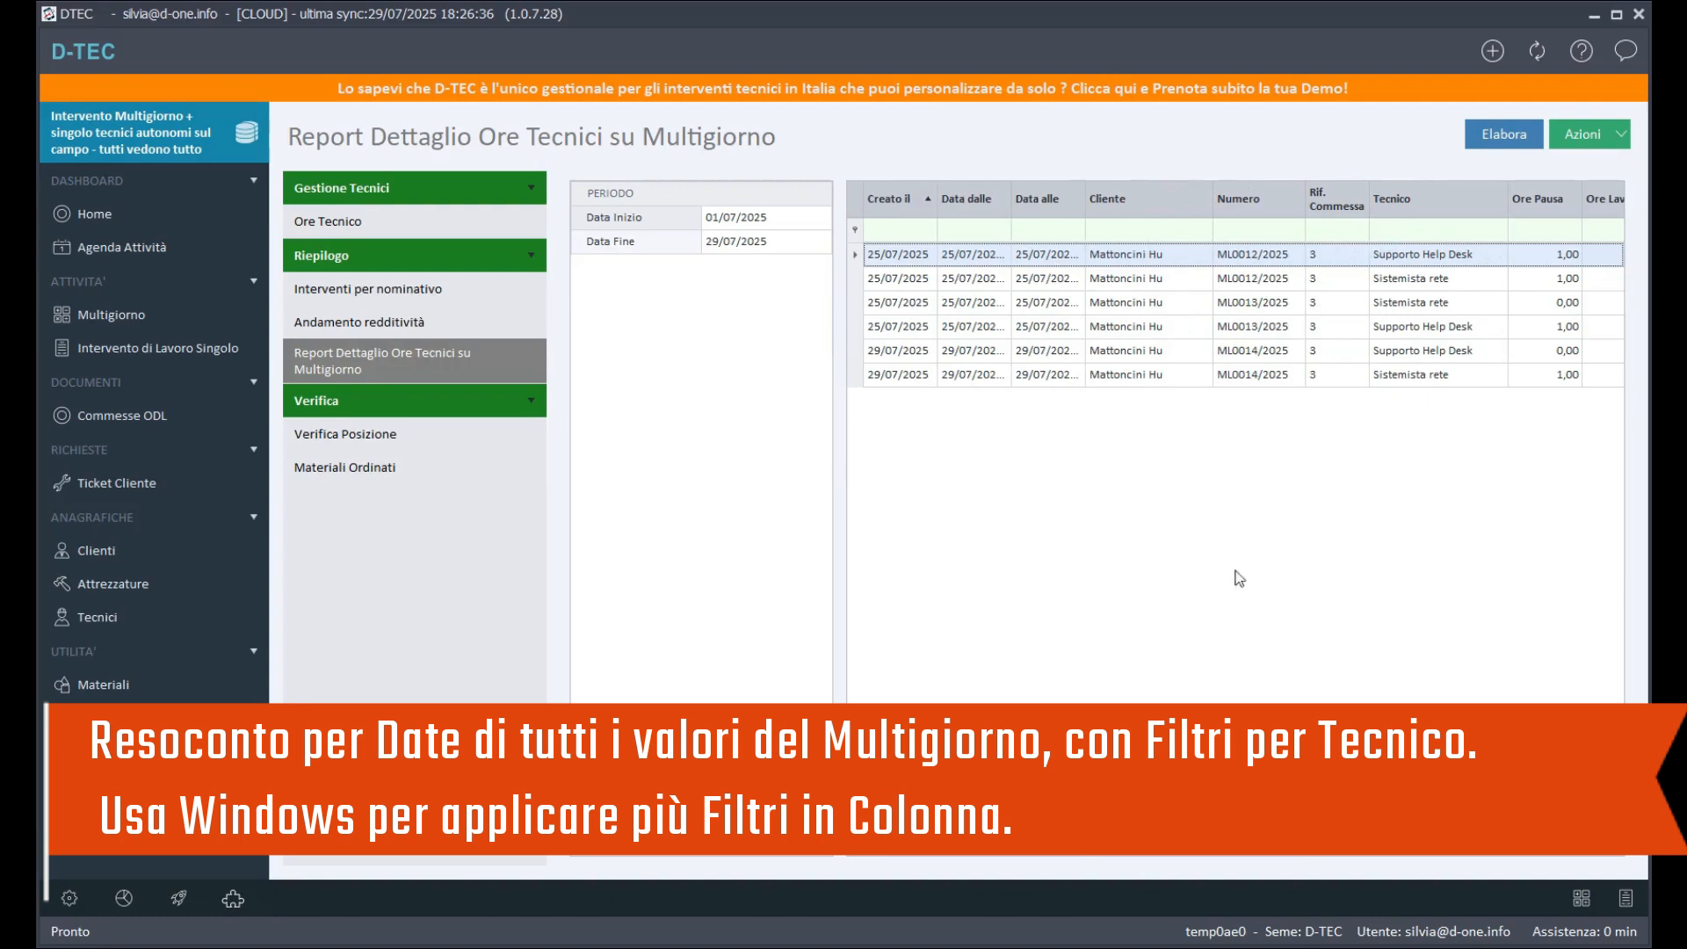
# Step: Filter the report to the technician Supporto Help Desk, and look at the available export and print actions
pyautogui.click(1504, 190)
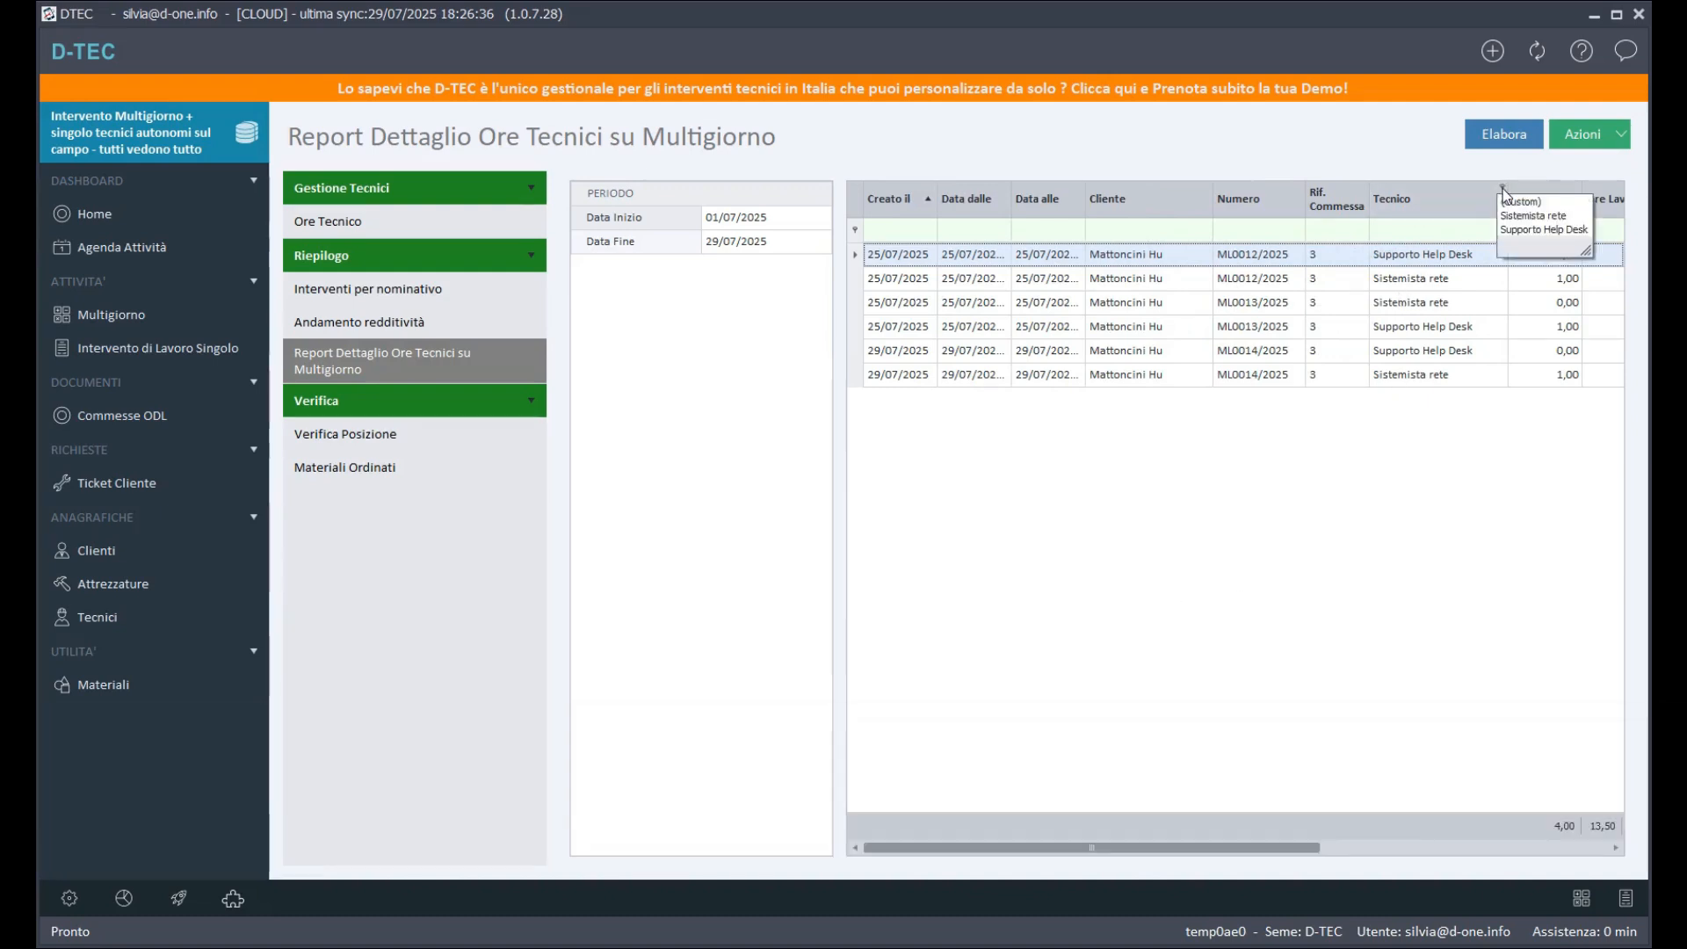
pyautogui.click(1535, 230)
pyautogui.moveTo(1310, 825)
pyautogui.mouseDown()
pyautogui.moveTo(1576, 842)
pyautogui.moveTo(1310, 842)
pyautogui.mouseUp()
pyautogui.click(1615, 140)
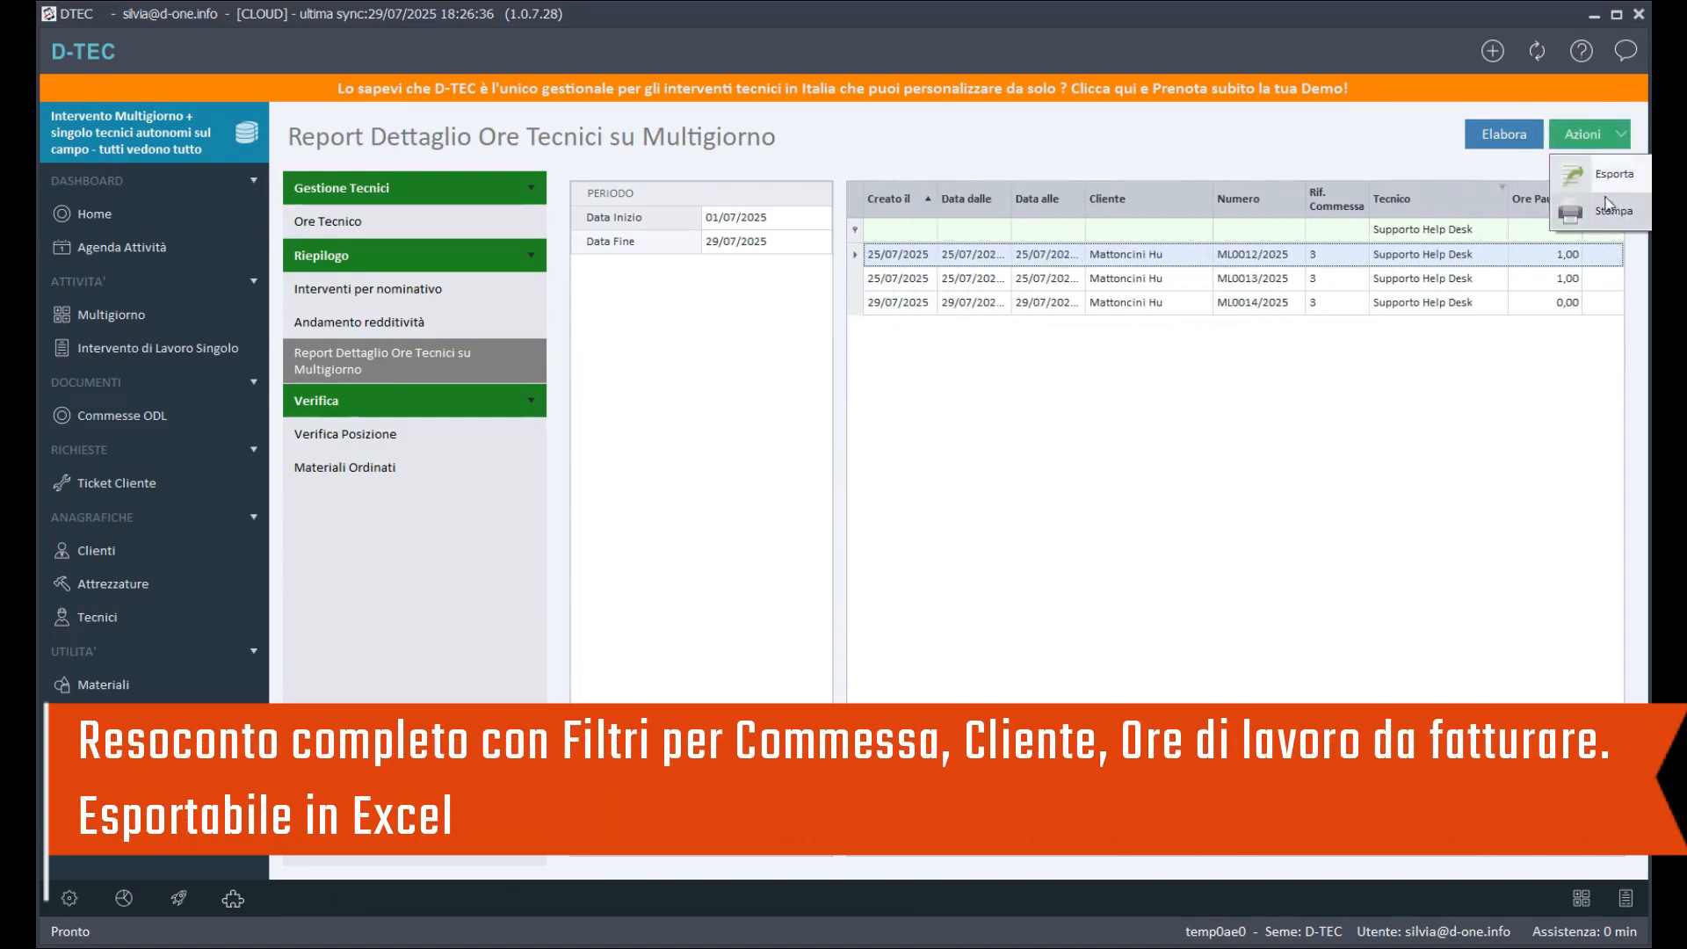
pyautogui.click(1166, 542)
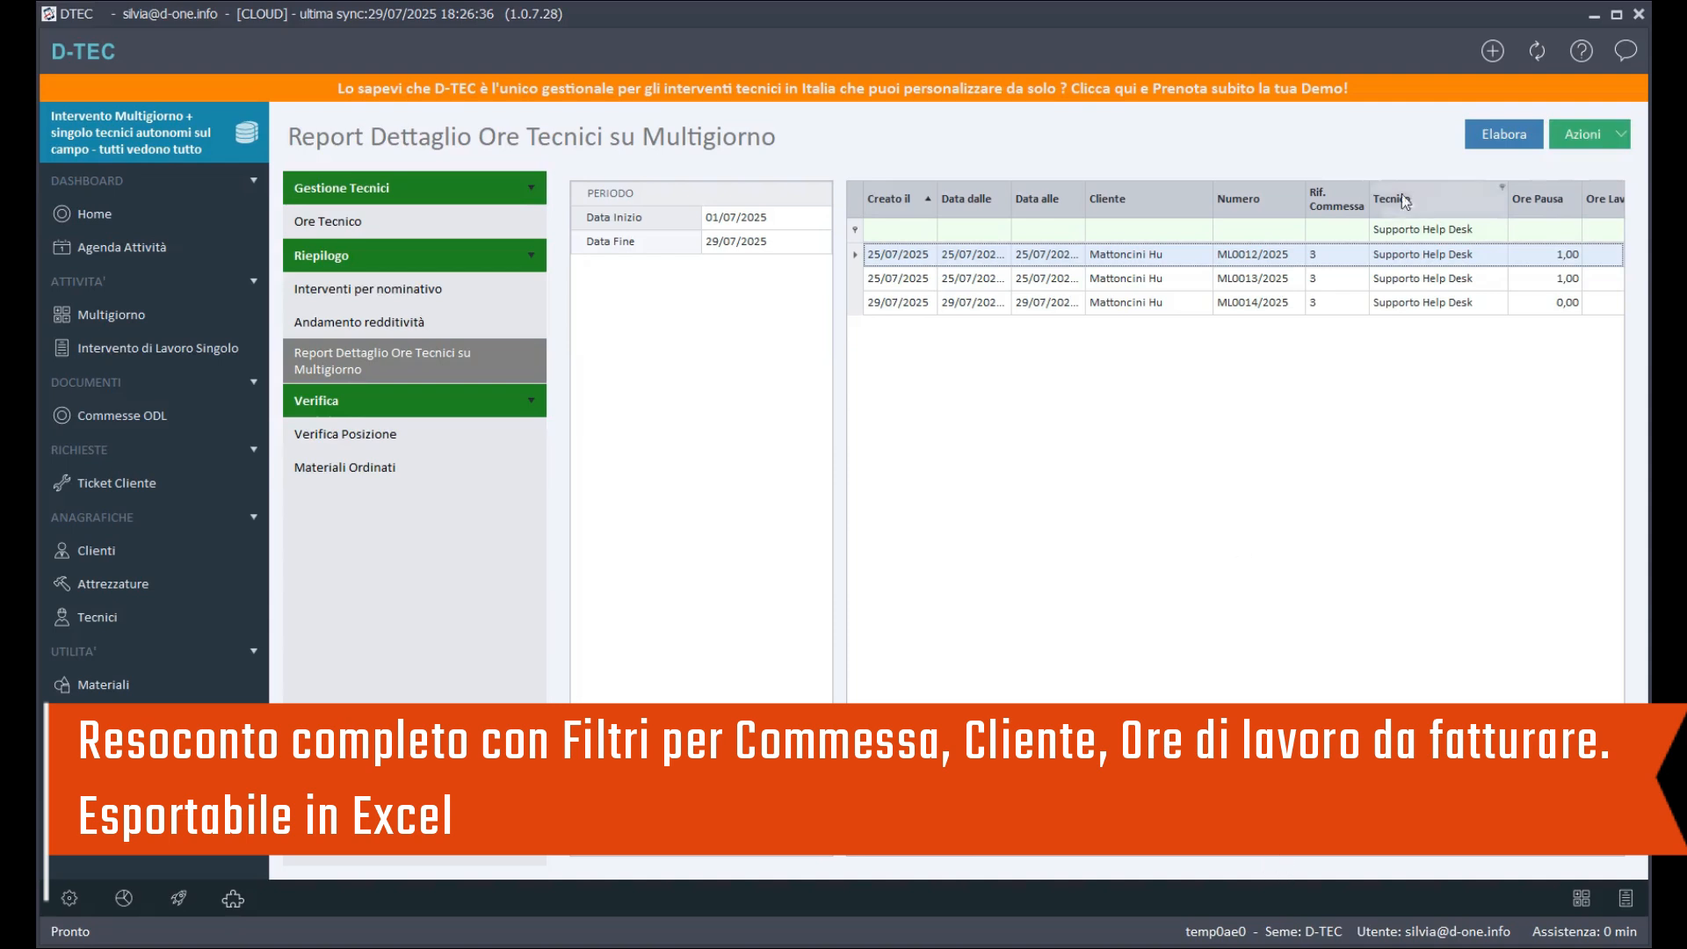
# Step: Filter the report to the technician Sistemista rete, and reset the technician filter to show all
pyautogui.click(1503, 187)
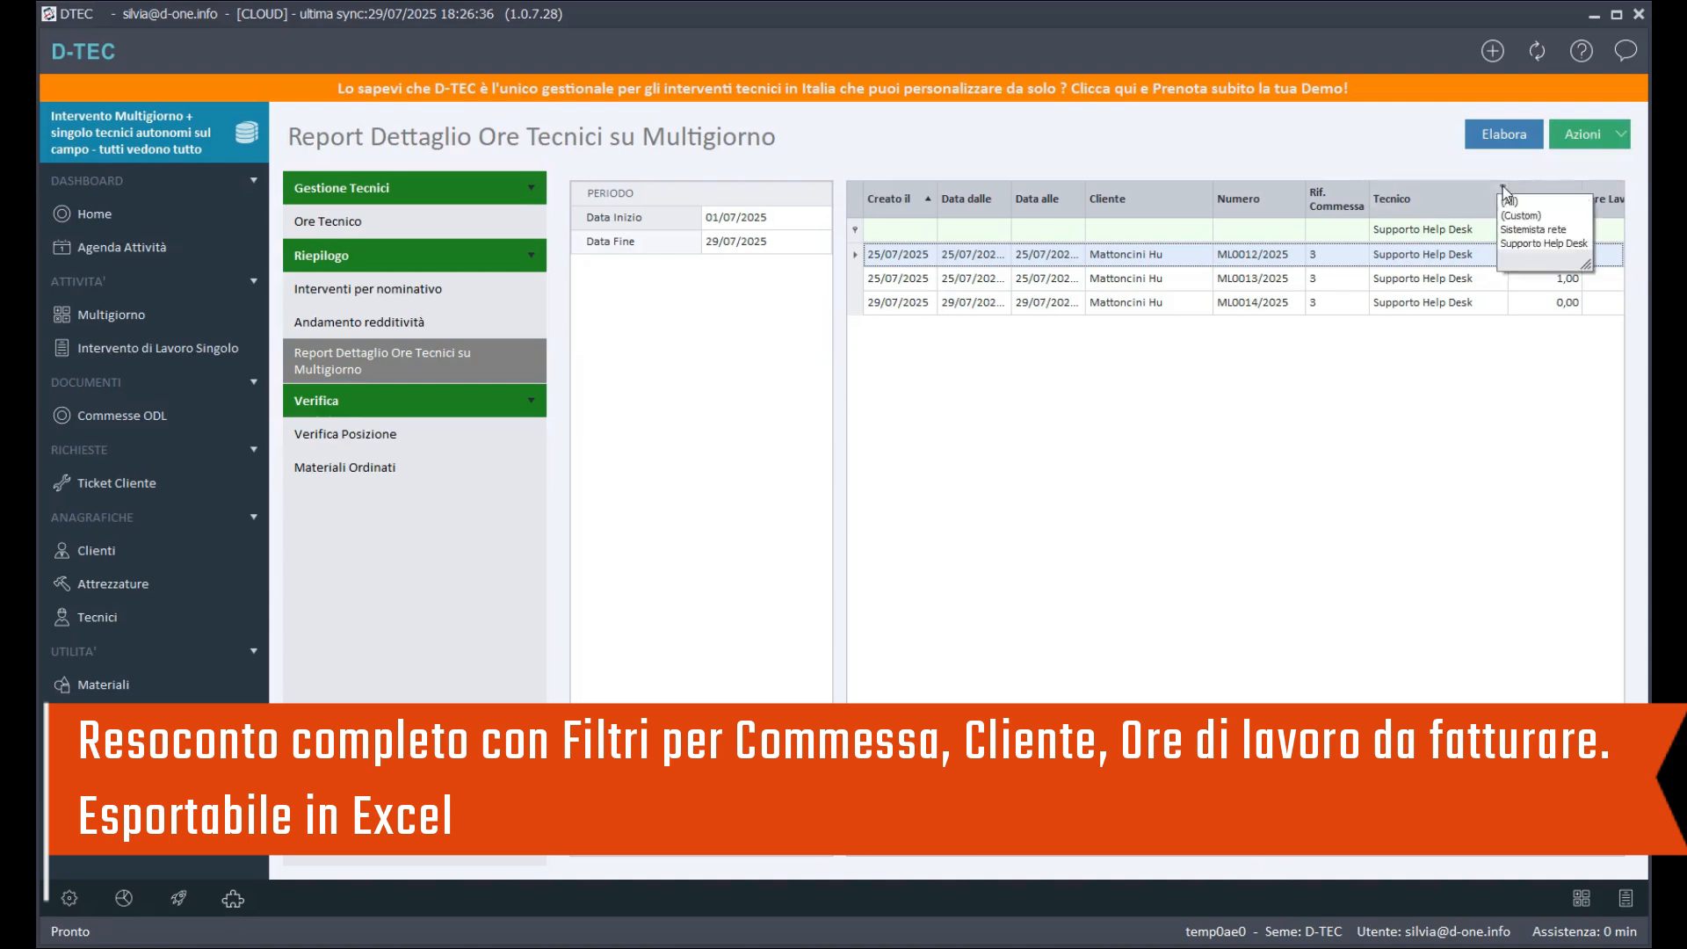
pyautogui.click(1533, 229)
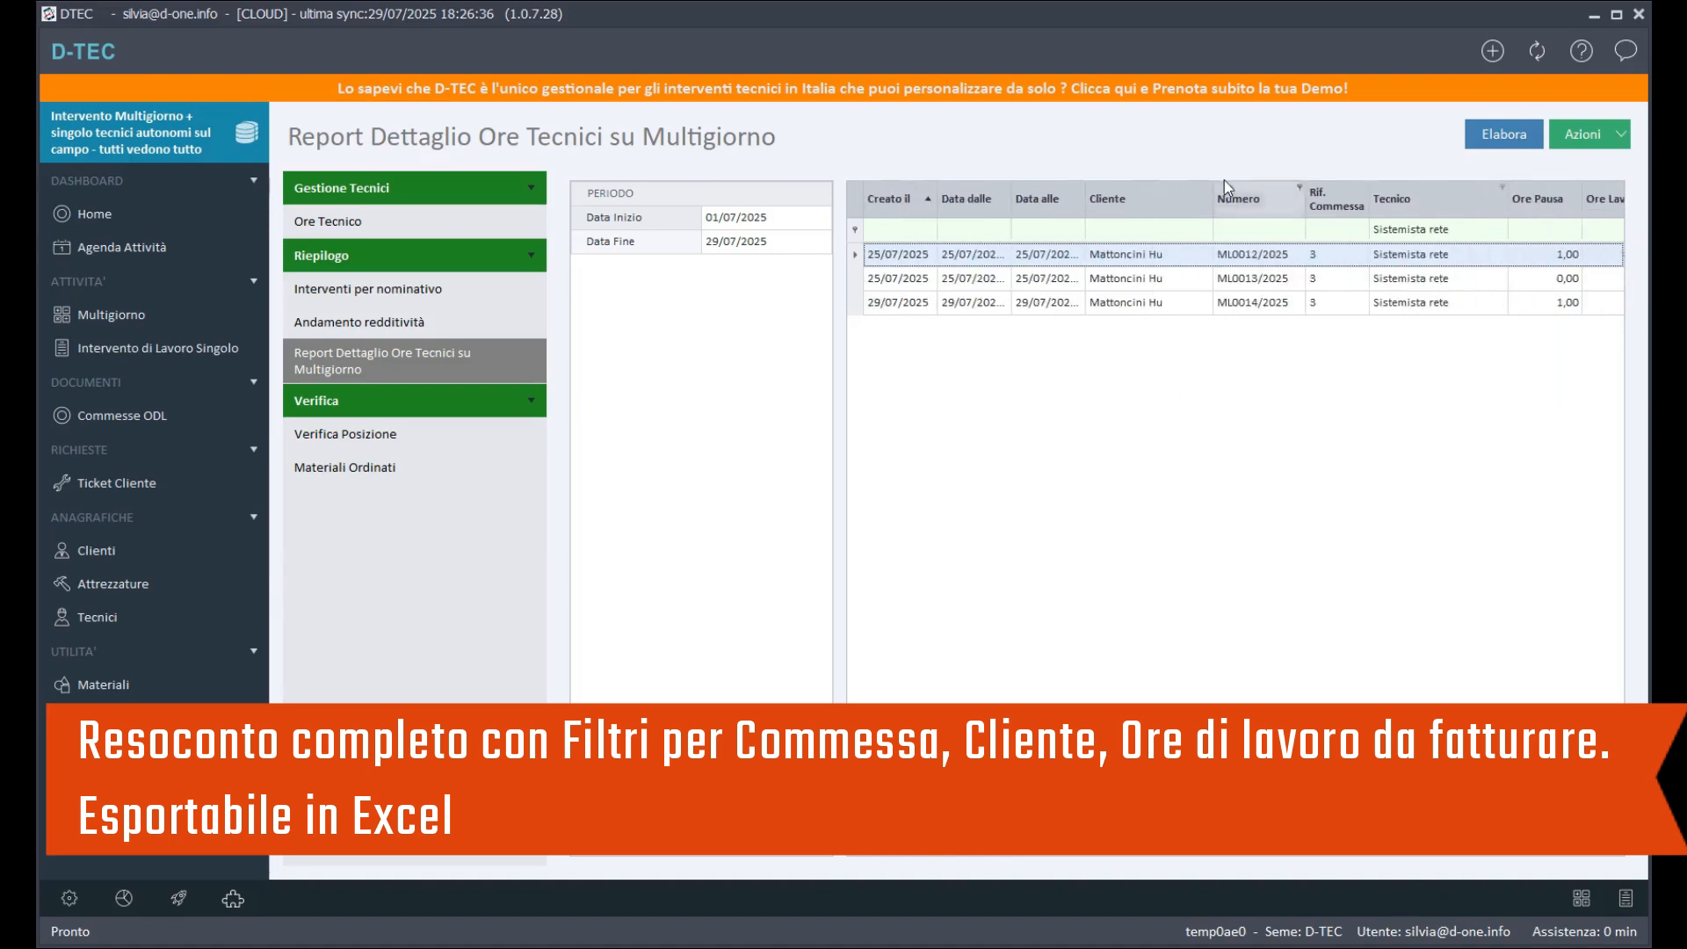
pyautogui.click(1505, 190)
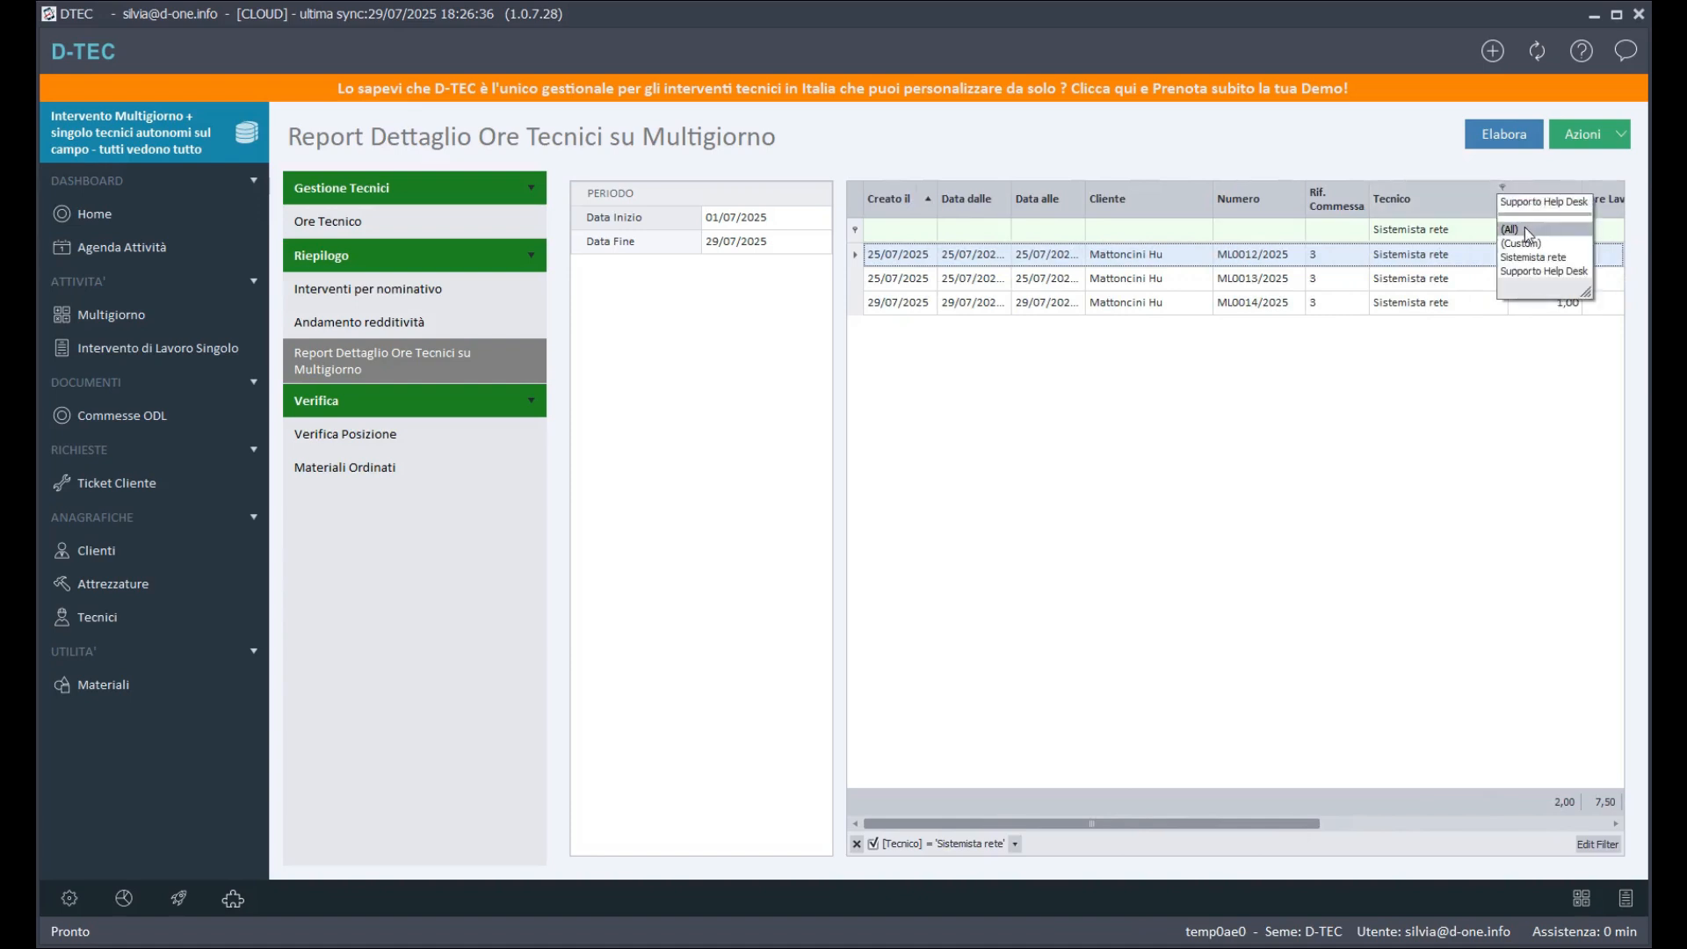
pyautogui.click(1533, 233)
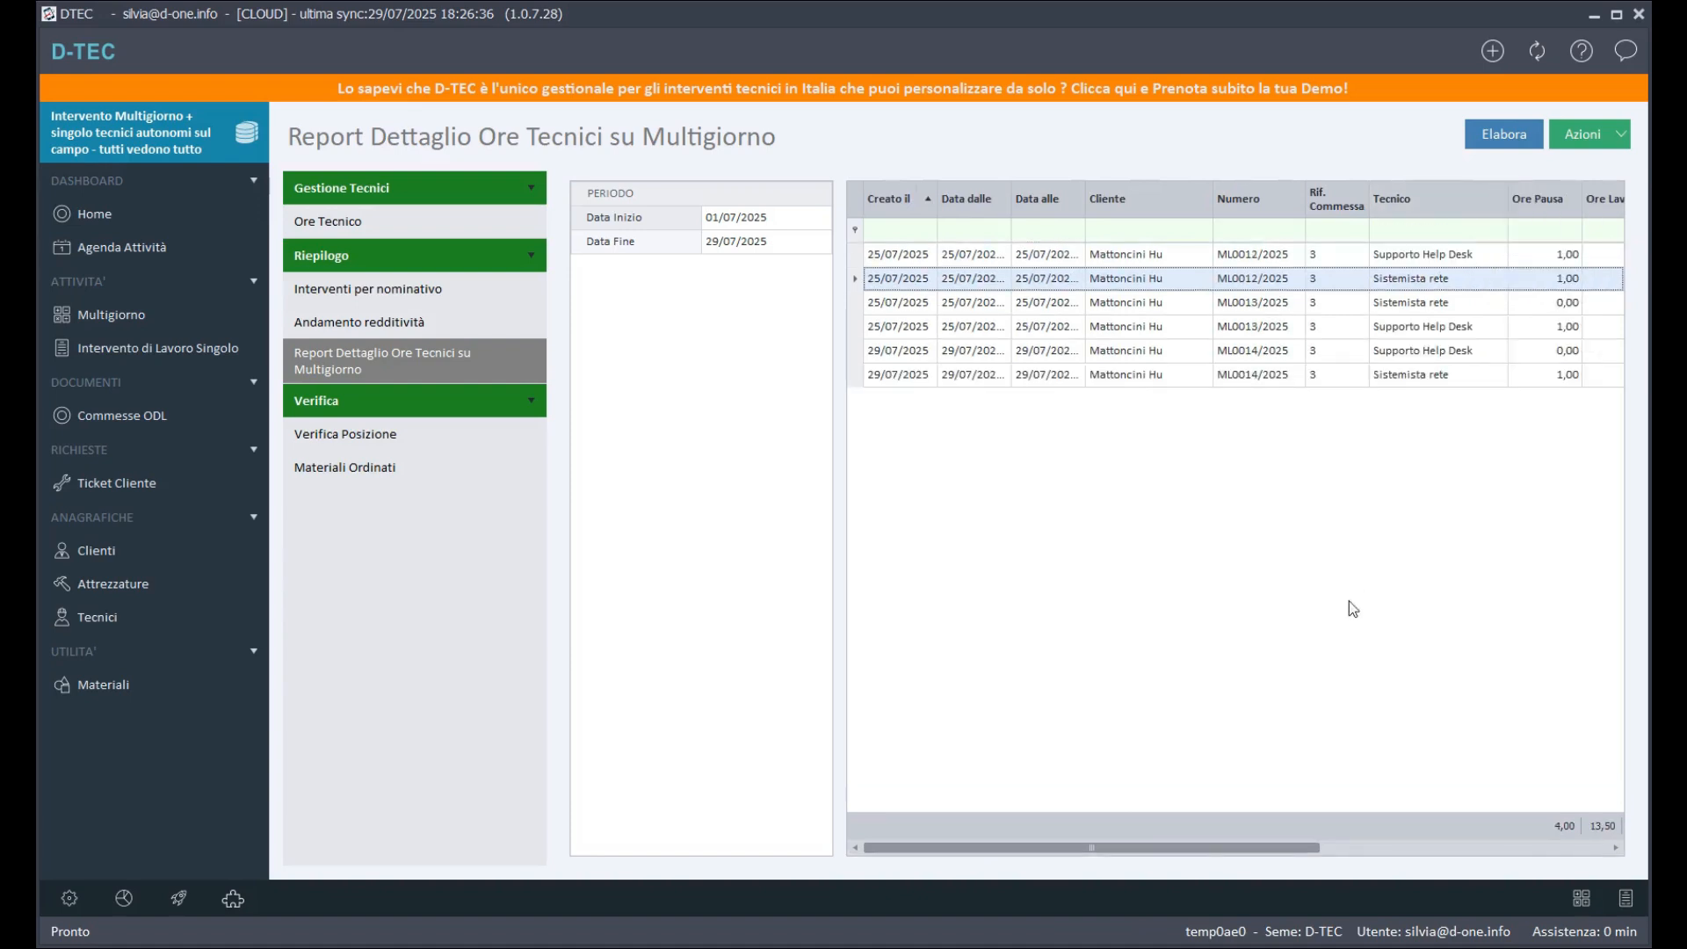
# Step: Filter the report by the document number of the 29/07/2025 job, and open the export and print actions
pyautogui.click(1300, 188)
pyautogui.moveTo(1371, 255); pyautogui.dragTo(1420, 295)
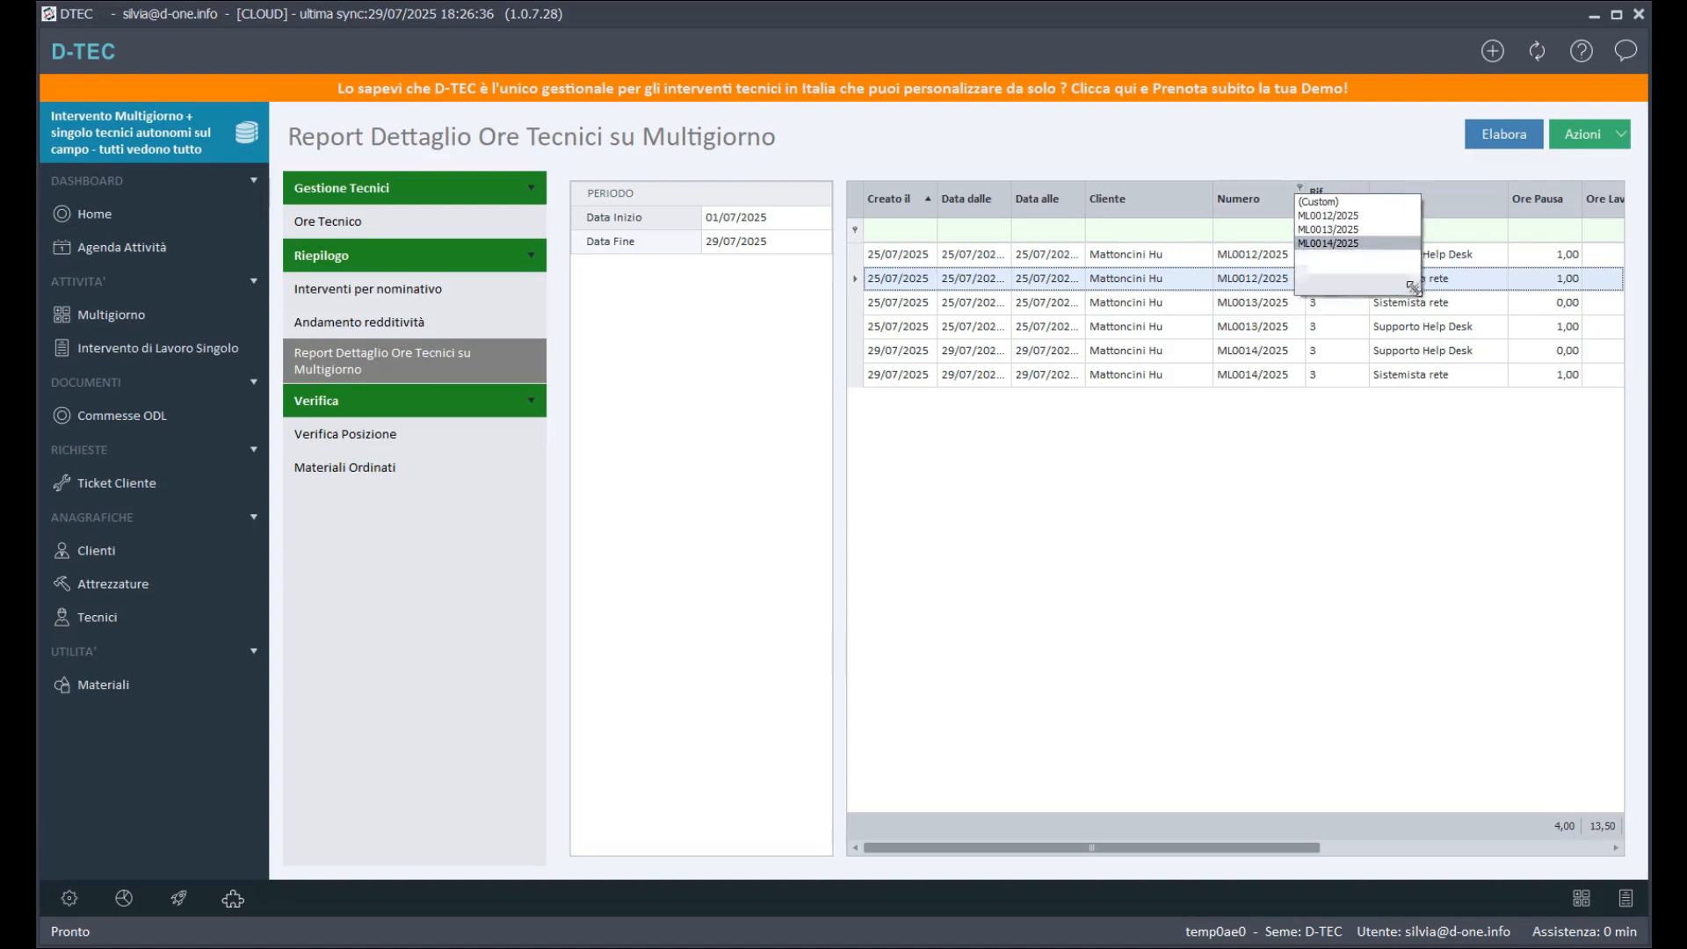
pyautogui.click(1349, 243)
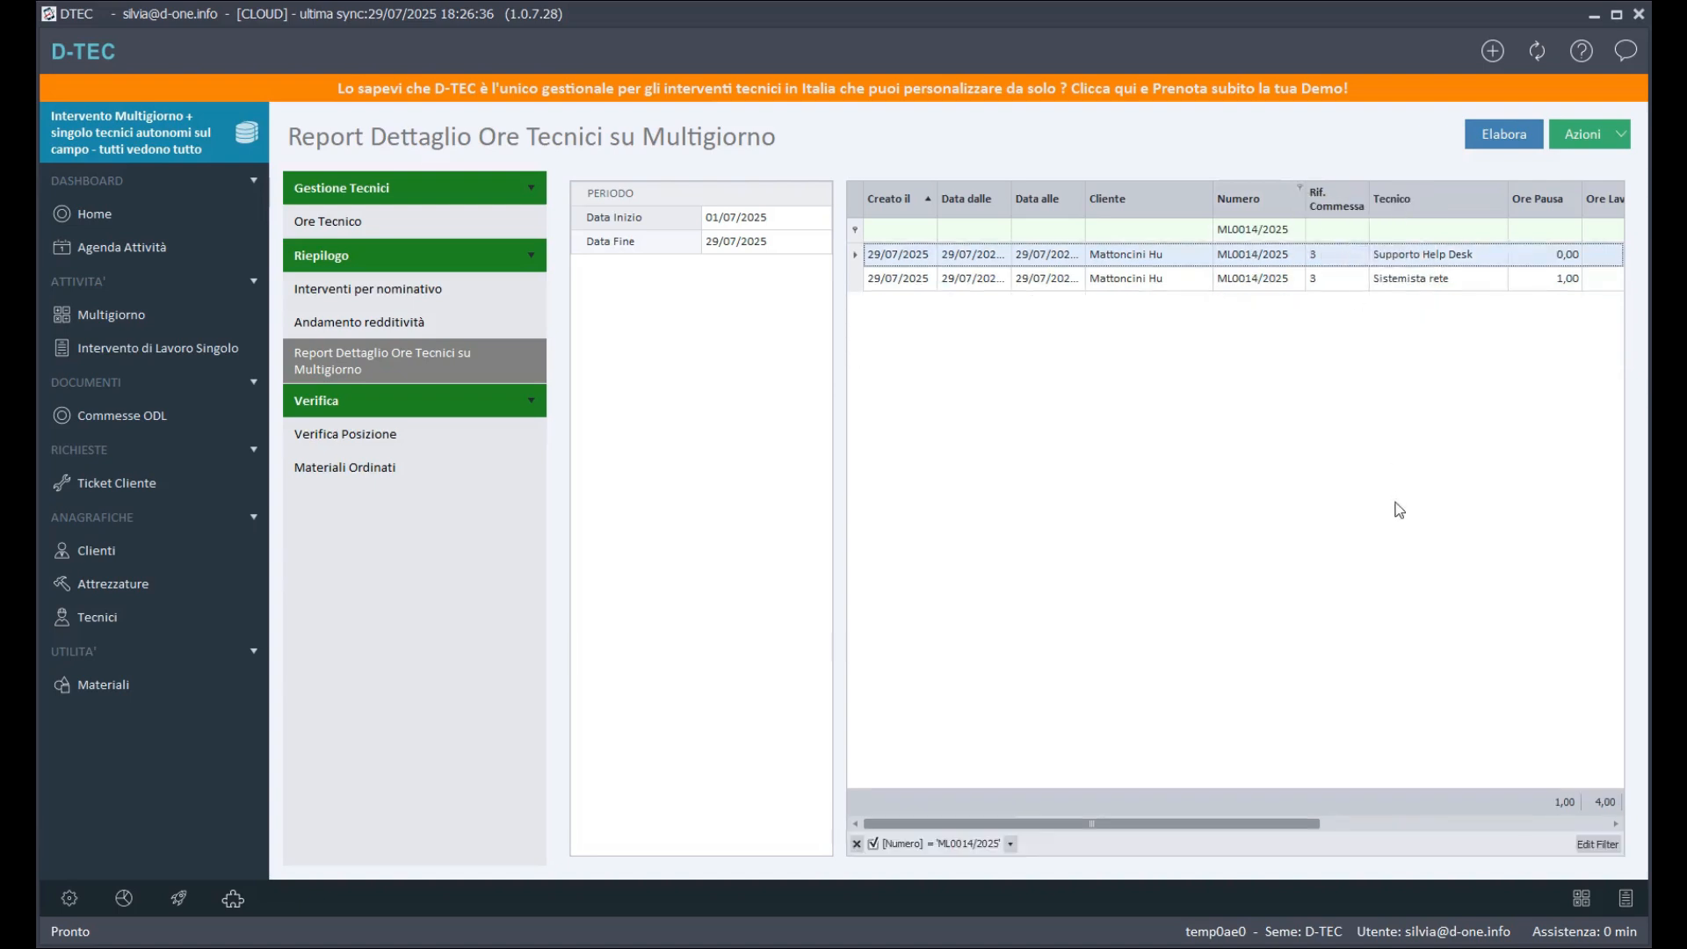
pyautogui.moveTo(1281, 825); pyautogui.dragTo(1490, 831)
pyautogui.click(1587, 133)
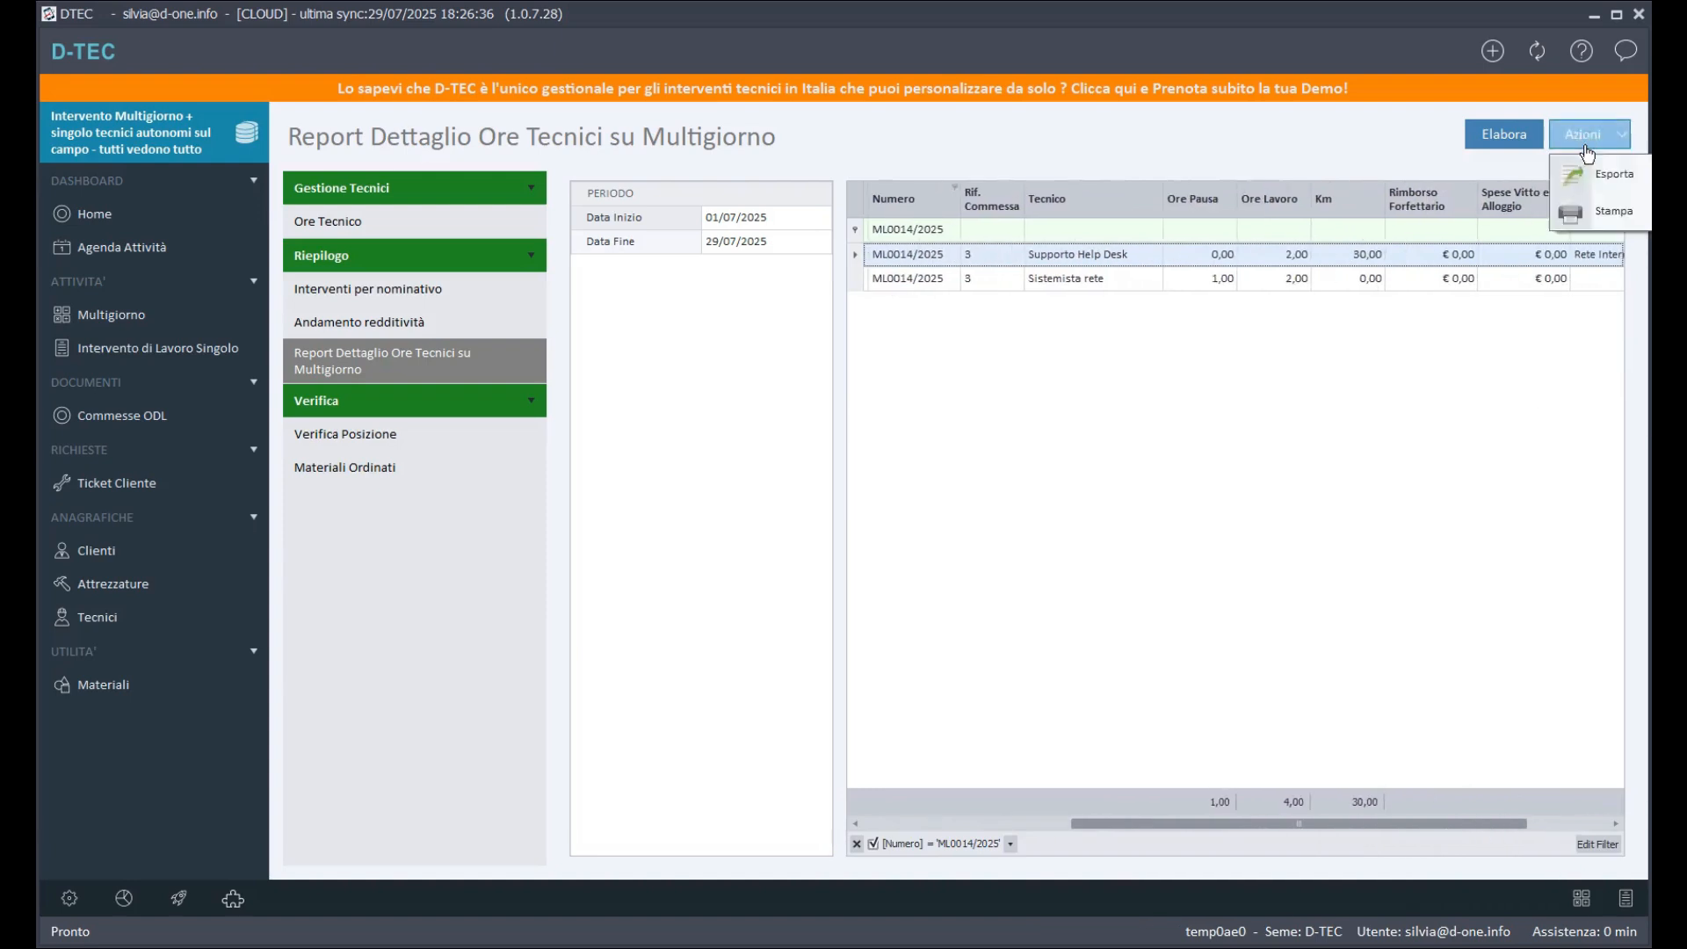